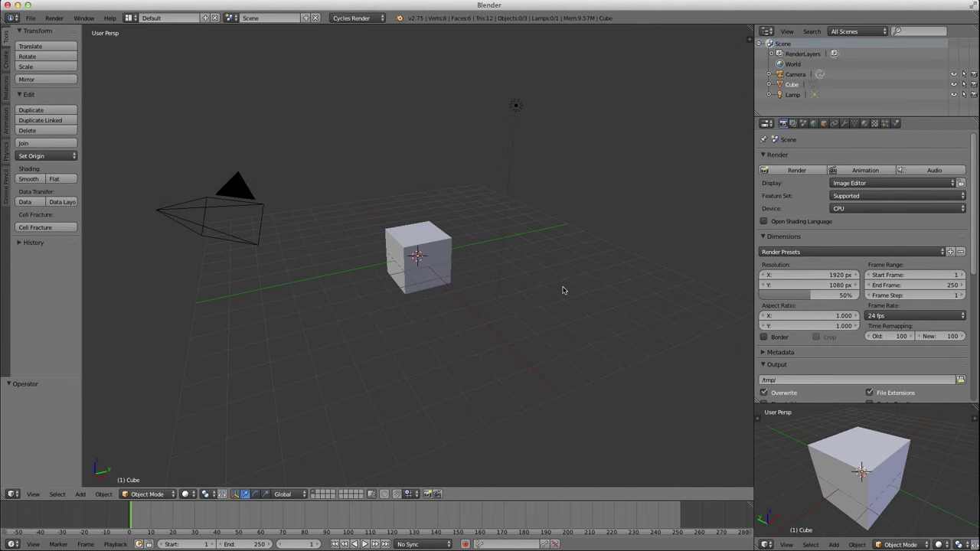
Delete the lamp and the camera from the scene.
{"action": "right_click", "coordinate": [518, 106]}
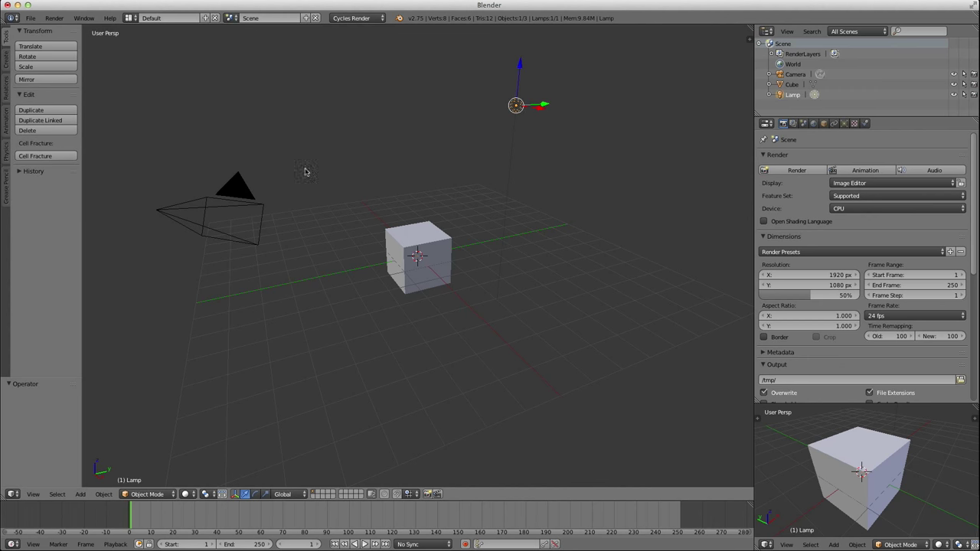
{"action": "right_click", "coordinate": [241, 188], "text": "shift"}
{"action": "key", "text": "x"}
{"action": "left_click", "coordinate": [241, 188]}
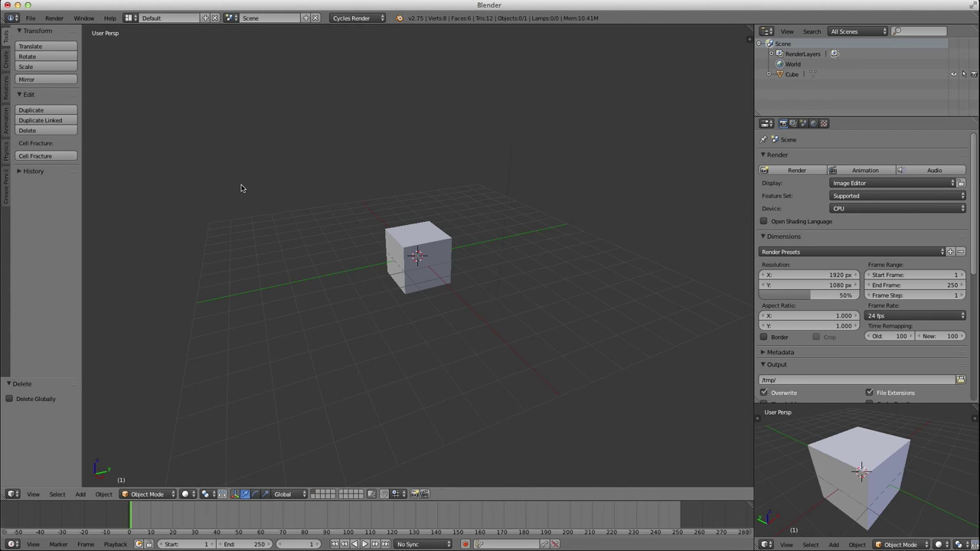
Select the cube and add an Array modifier to it, working from the top view.
{"action": "key", "text": "KP_7"}
{"action": "key", "text": "z"}
{"action": "scroll", "coordinate": [426, 272], "scroll_direction": "up", "scroll_amount": 3}
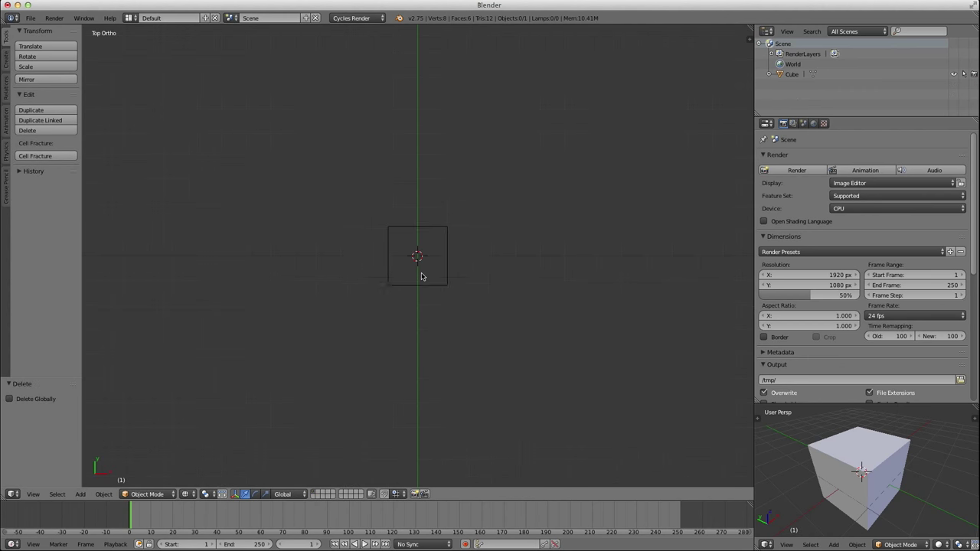
{"action": "scroll", "coordinate": [422, 276], "scroll_direction": "down", "scroll_amount": 1}
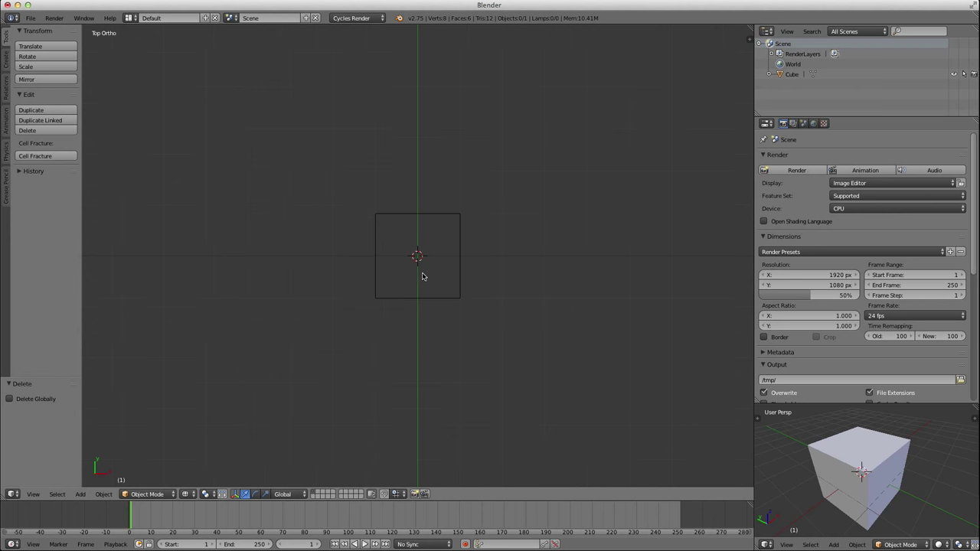
{"action": "right_click", "coordinate": [425, 218]}
{"action": "key", "text": "z"}
{"action": "mouse_move", "coordinate": [445, 248]}
{"action": "middle_mouse_down"}
{"action": "mouse_move", "coordinate": [422, 301]}
{"action": "mouse_move", "coordinate": [459, 212]}
{"action": "mouse_move", "coordinate": [453, 230]}
{"action": "middle_mouse_up"}
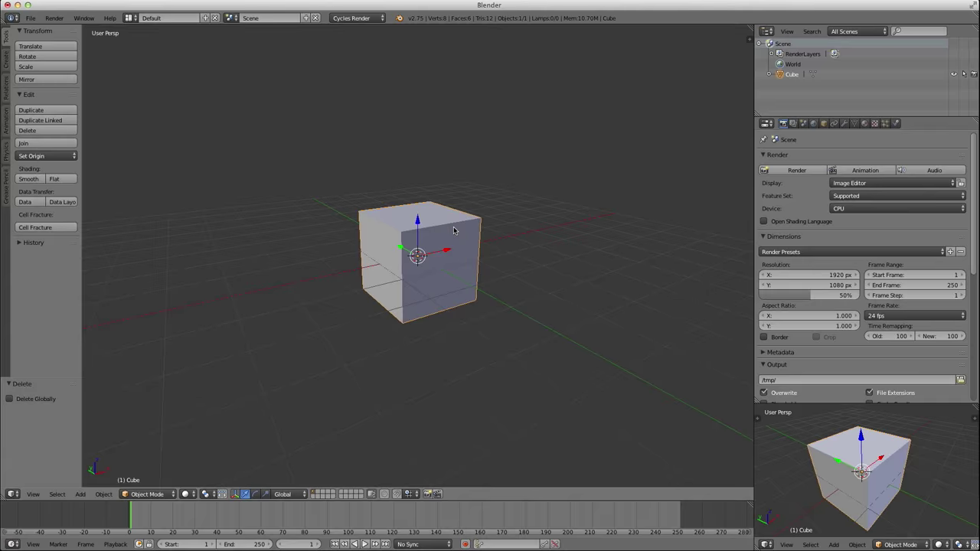
{"action": "key", "text": "KP_7"}
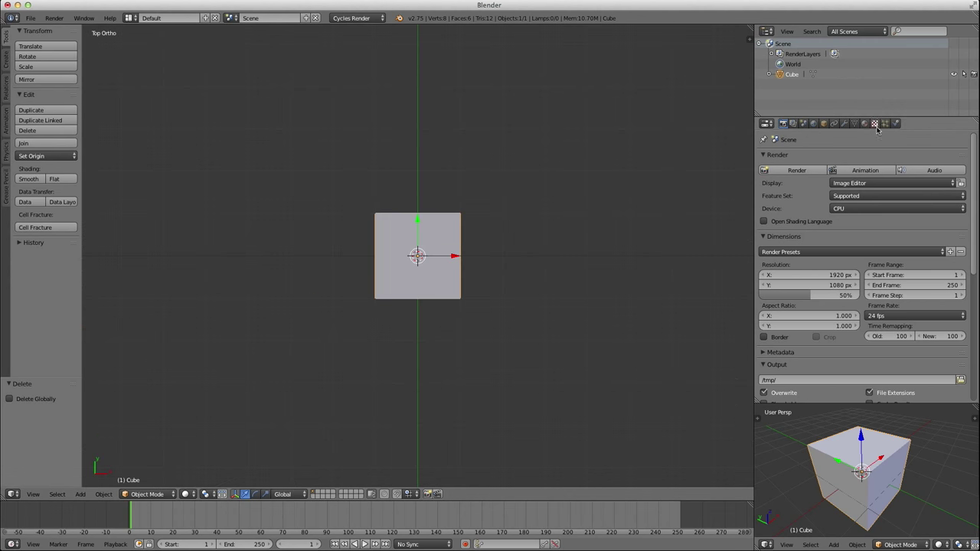
{"action": "left_click", "coordinate": [845, 124]}
{"action": "left_click", "coordinate": [798, 158]}
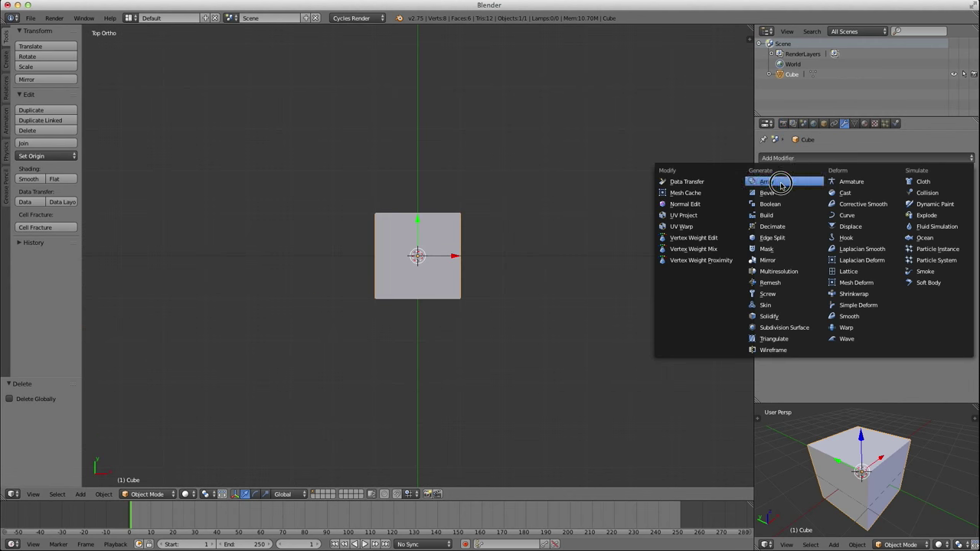
{"action": "left_click", "coordinate": [788, 179]}
Turn off Relative Offset and enable Object Offset in the cube's Array modifier, with the viewport in wireframe.
{"action": "scroll", "coordinate": [536, 275], "scroll_direction": "down", "scroll_amount": 4}
{"action": "key", "text": "z"}
{"action": "scroll", "coordinate": [465, 276], "scroll_direction": "up", "scroll_amount": 3}
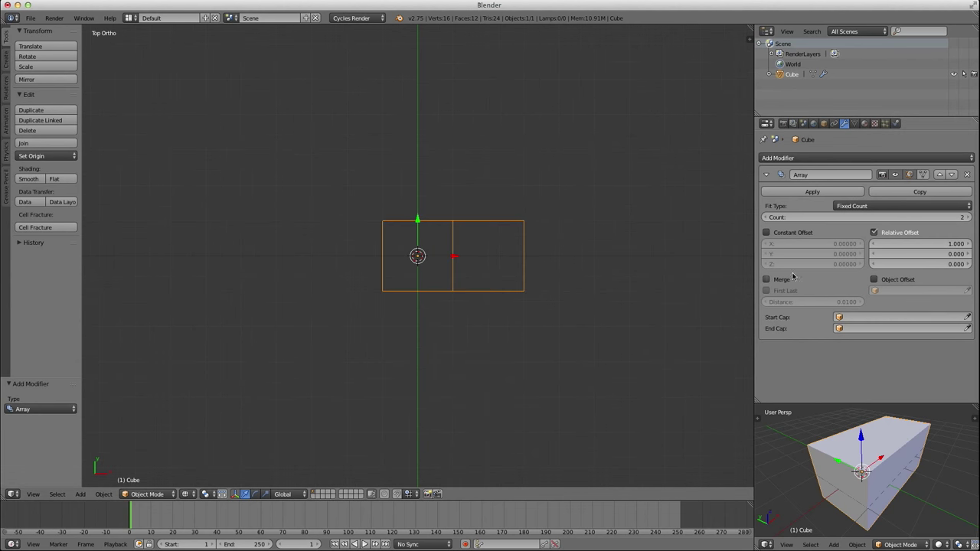
{"action": "left_click", "coordinate": [874, 233]}
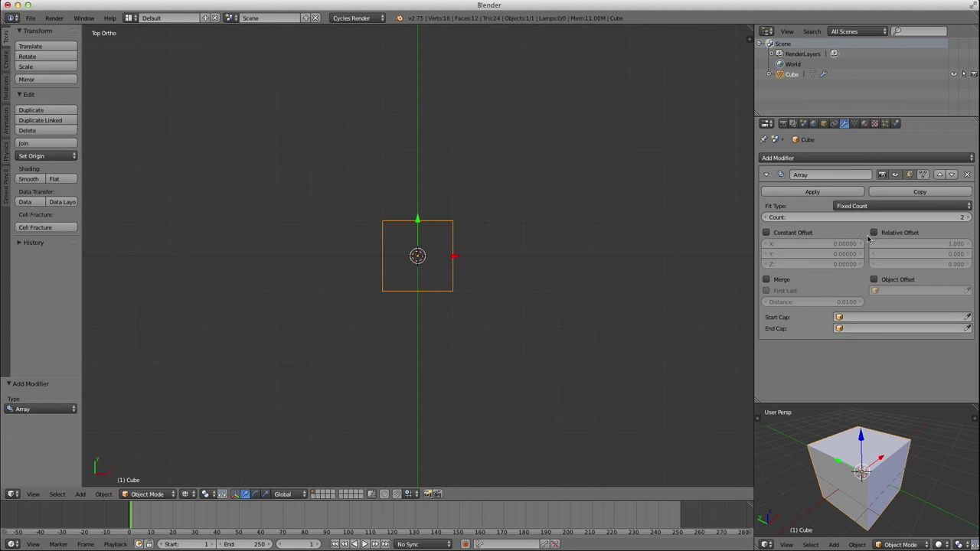
{"action": "left_click", "coordinate": [875, 279]}
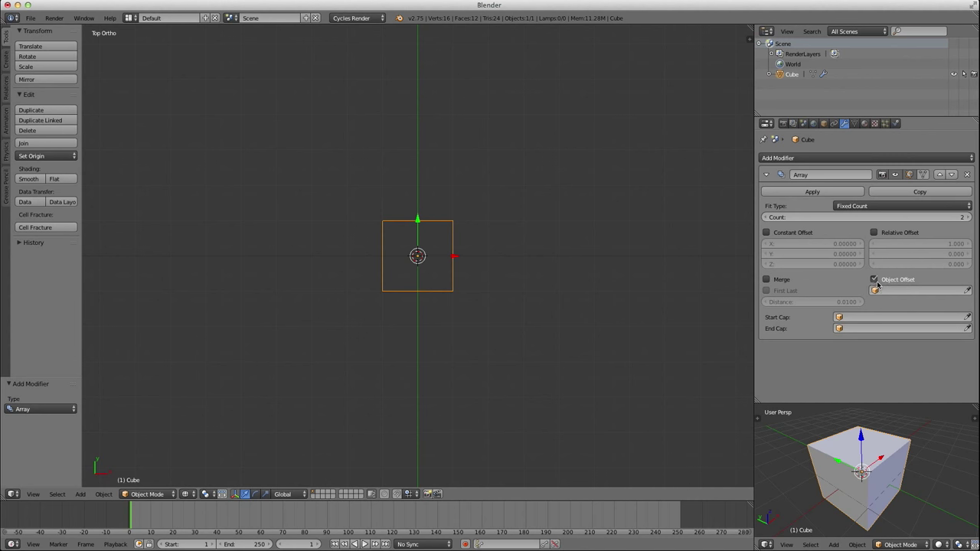
Add a Plain Axes empty at the centre of the cube.
{"action": "key", "text": "shift+a"}
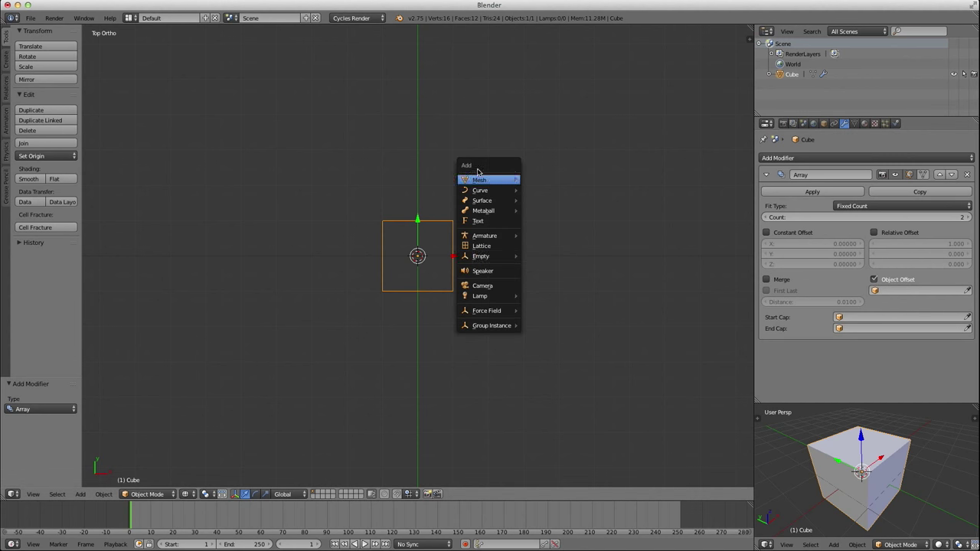
{"action": "mouse_move", "coordinate": [482, 257]}
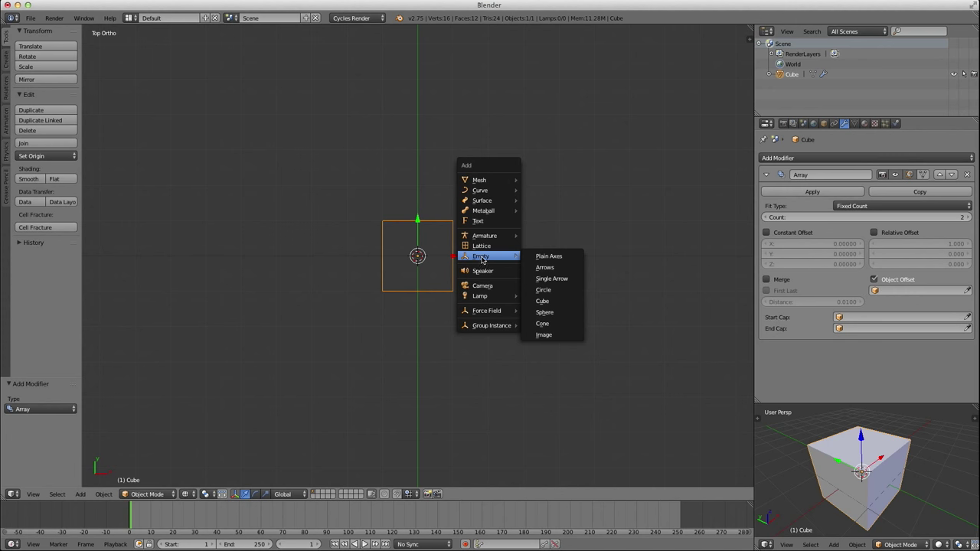
{"action": "left_click", "coordinate": [568, 259]}
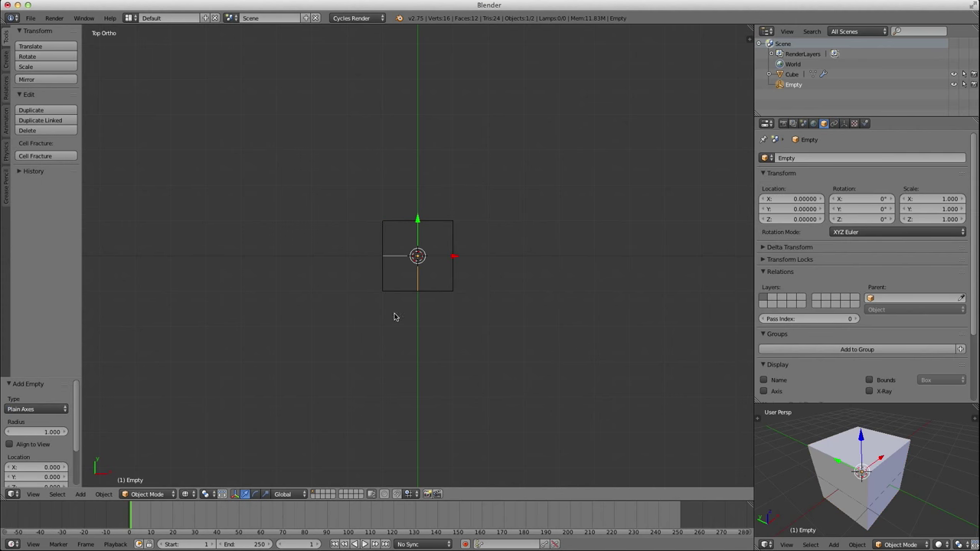
{"action": "middle_click_drag", "start_coordinate": [394, 316], "coordinate": [435, 280]}
{"action": "scroll", "coordinate": [430, 287], "scroll_direction": "up", "scroll_amount": 5}
{"action": "scroll", "coordinate": [429, 288], "scroll_direction": "down", "scroll_amount": 6}
{"action": "key", "text": "g"}
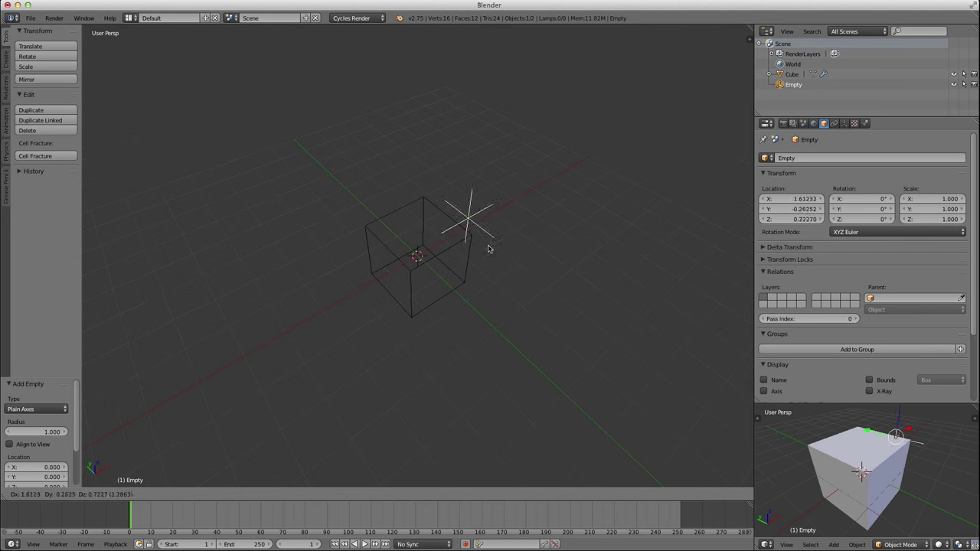
{"action": "right_click", "coordinate": [422, 279]}
{"action": "mouse_move", "coordinate": [490, 281]}
{"action": "middle_mouse_down"}
{"action": "mouse_move", "coordinate": [449, 288]}
{"action": "mouse_move", "coordinate": [426, 311]}
{"action": "mouse_move", "coordinate": [484, 284]}
{"action": "middle_mouse_up"}
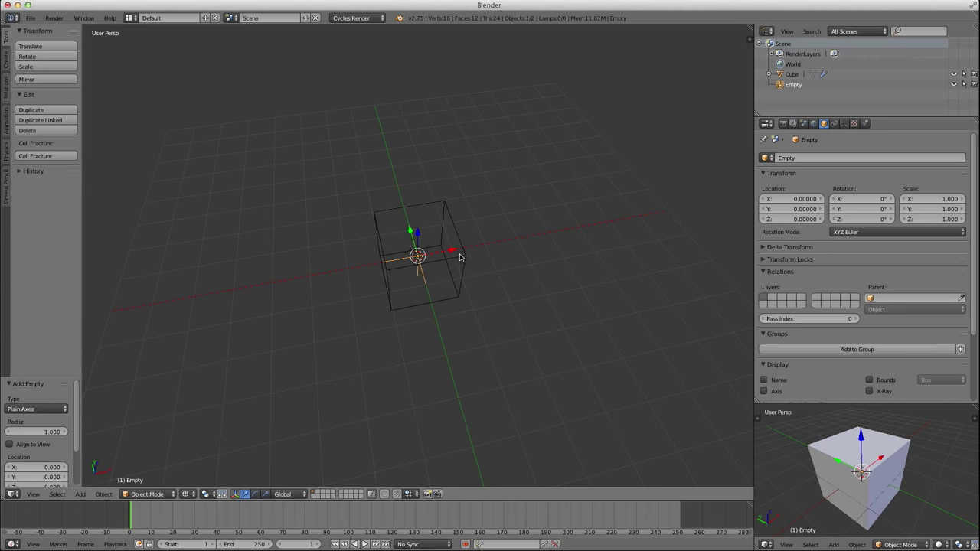
Select the cube and assign the empty as the Object Offset target of its Array modifier.
{"action": "right_click", "coordinate": [460, 257]}
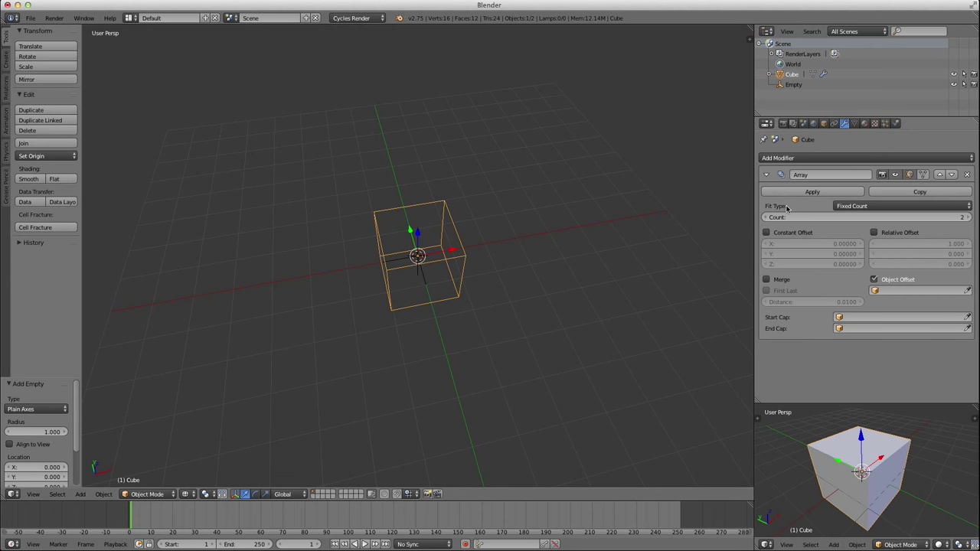
{"action": "left_click", "coordinate": [875, 292]}
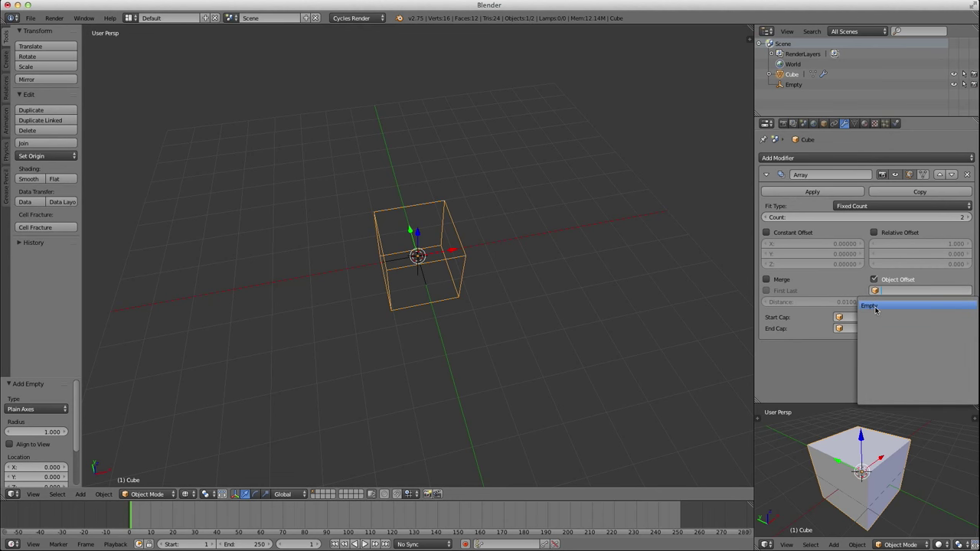
{"action": "left_click", "coordinate": [873, 306]}
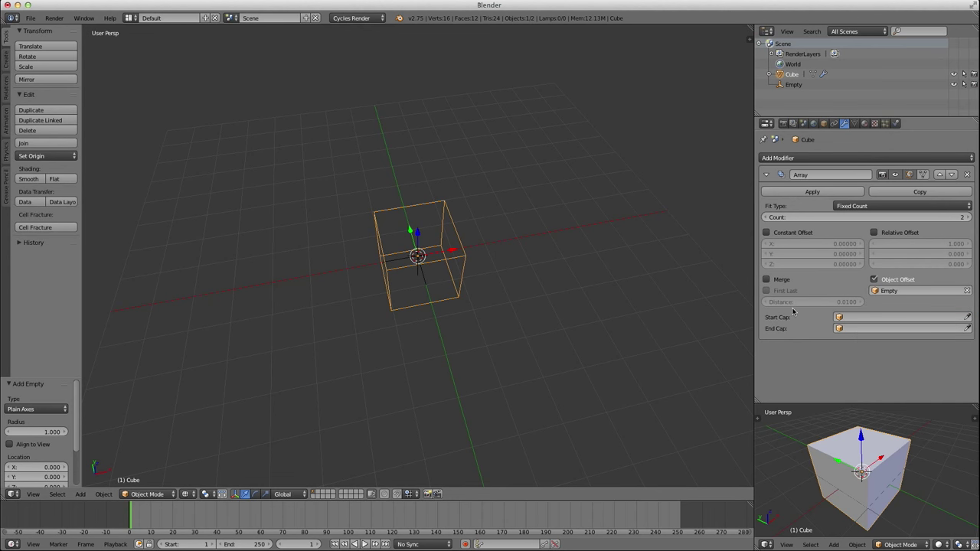
Set the Array count of the cube to 12, with the scene in top view.
{"action": "right_click", "coordinate": [431, 256]}
{"action": "key", "text": "KP_7"}
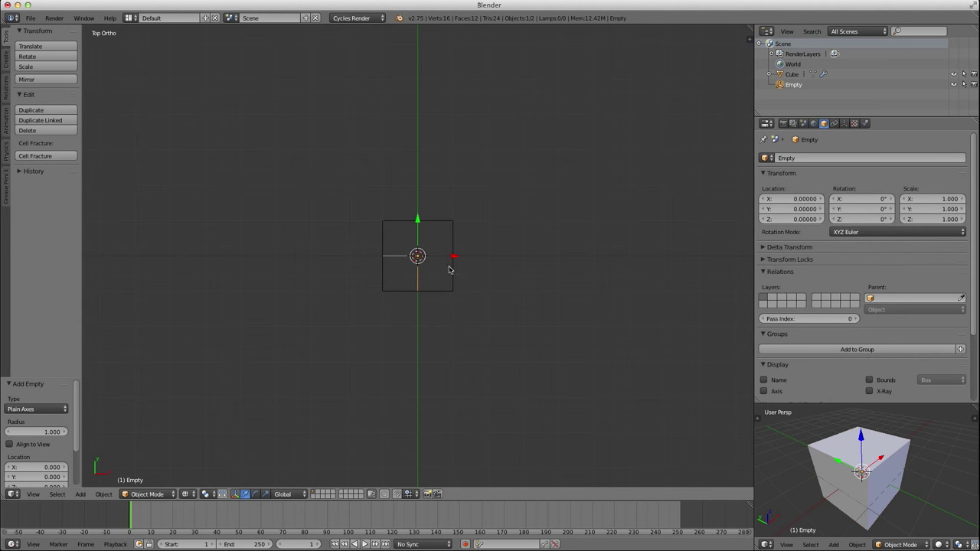
{"action": "right_click", "coordinate": [449, 270]}
{"action": "type", "text": "12"}
{"action": "key", "text": "Return"}
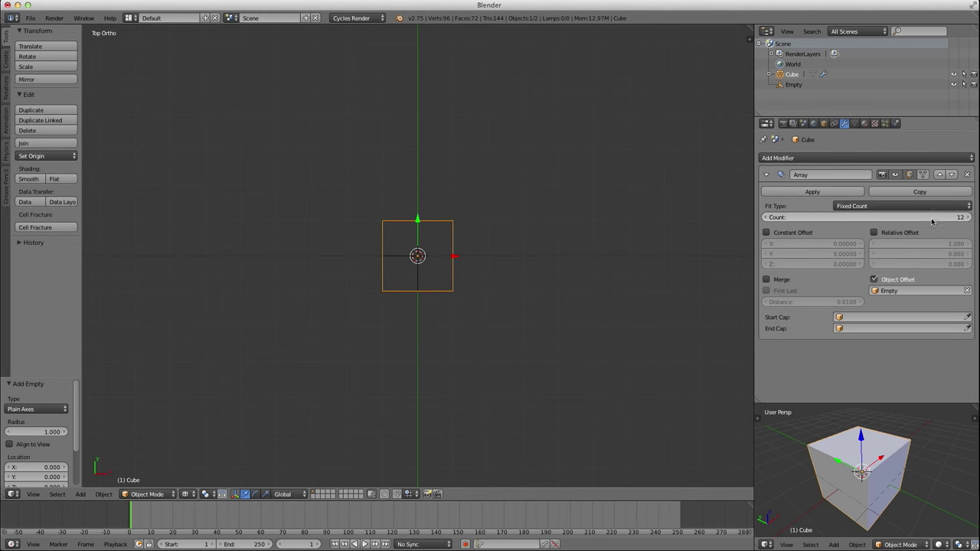
Move the empty along the X axis to about X 3.44 to spread the array copies into a row.
{"action": "right_click", "coordinate": [417, 257]}
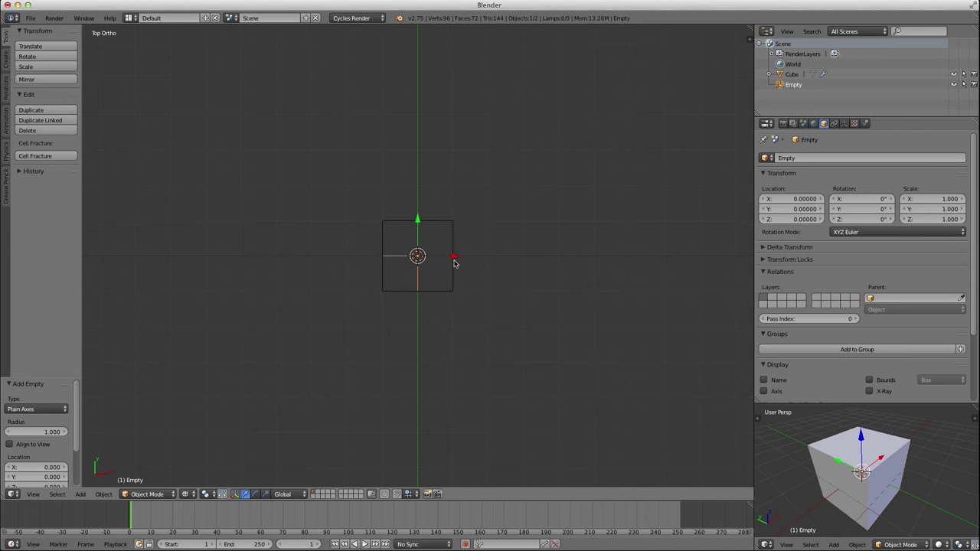
{"action": "key", "text": "g"}
{"action": "key", "text": "x"}
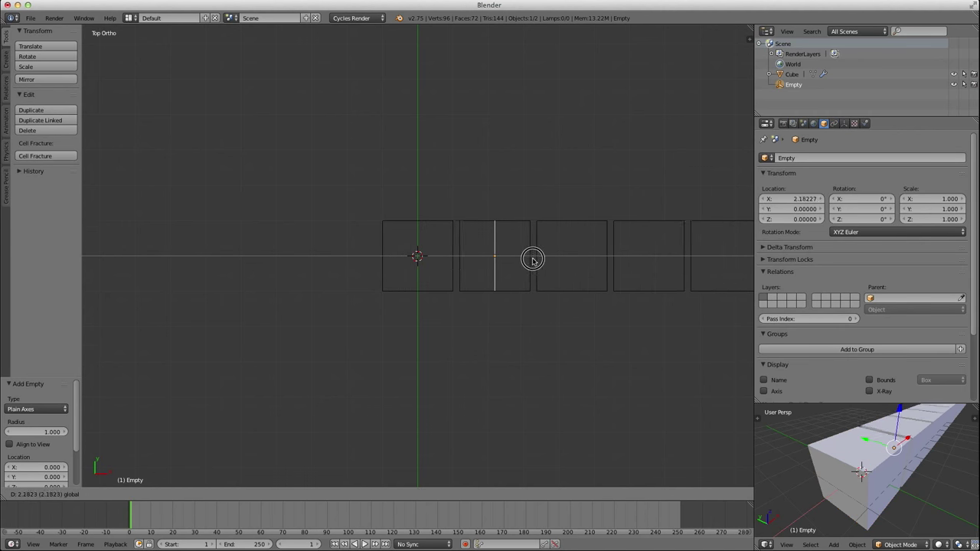
{"action": "left_click", "coordinate": [575, 256]}
Move the empty back along the X axis to about X 2.97 to tighten the cube spacing.
{"action": "scroll", "coordinate": [547, 288], "scroll_direction": "down", "scroll_amount": 6}
{"action": "middle_click_drag", "start_coordinate": [547, 288], "coordinate": [480, 247]}
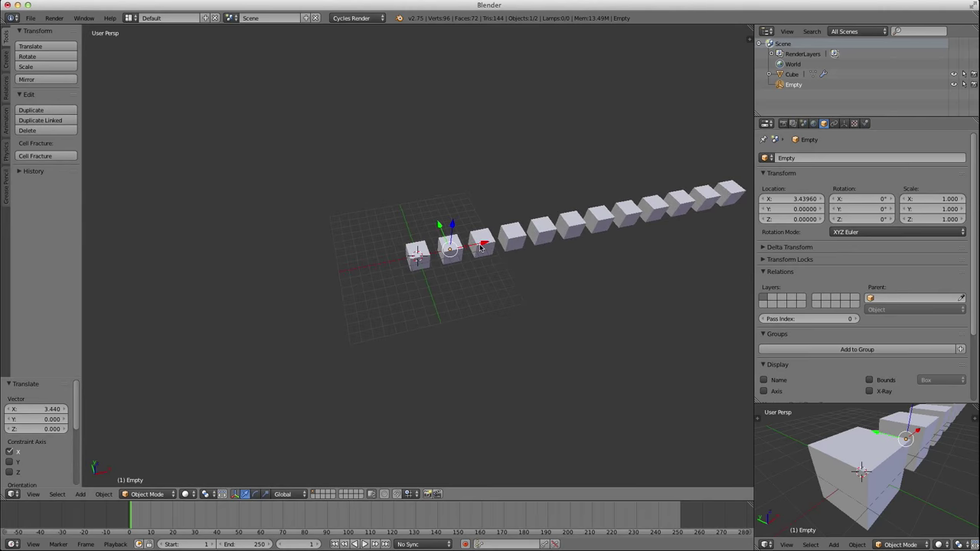
{"action": "key", "text": "g"}
{"action": "key", "text": "x"}
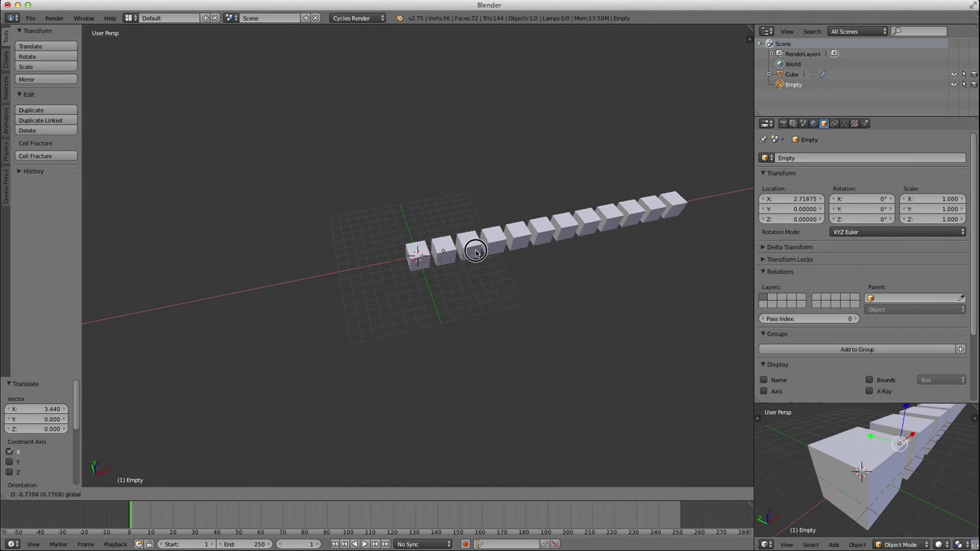
{"action": "left_click", "coordinate": [463, 249]}
Move the empty freely in the wireframe top view to about X 2.02, Y -0.08, bringing the cubes almost edge to edge.
{"action": "key", "text": "z"}
{"action": "middle_click_drag", "start_coordinate": [463, 249], "coordinate": [454, 261]}
{"action": "key", "text": "KP_7"}
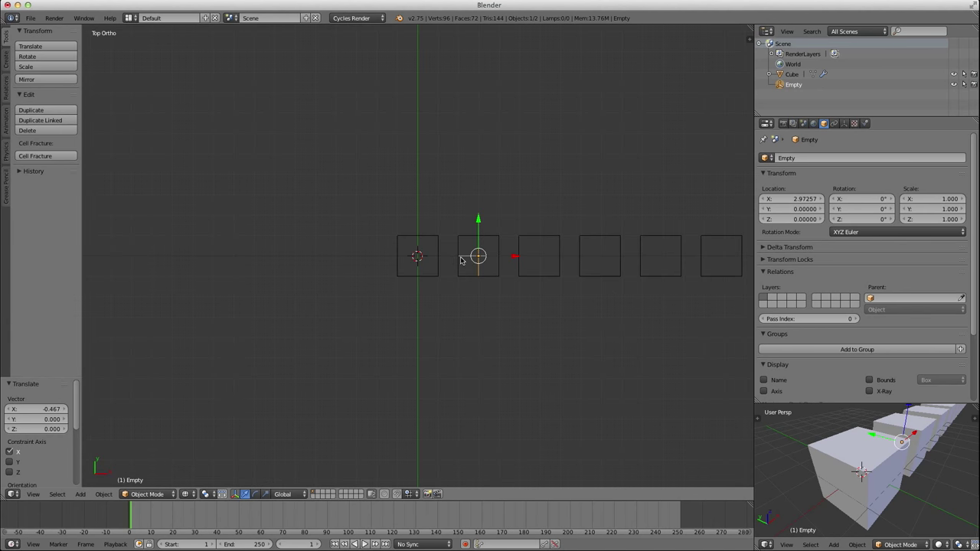
{"action": "scroll", "coordinate": [483, 270], "scroll_direction": "up", "scroll_amount": 5}
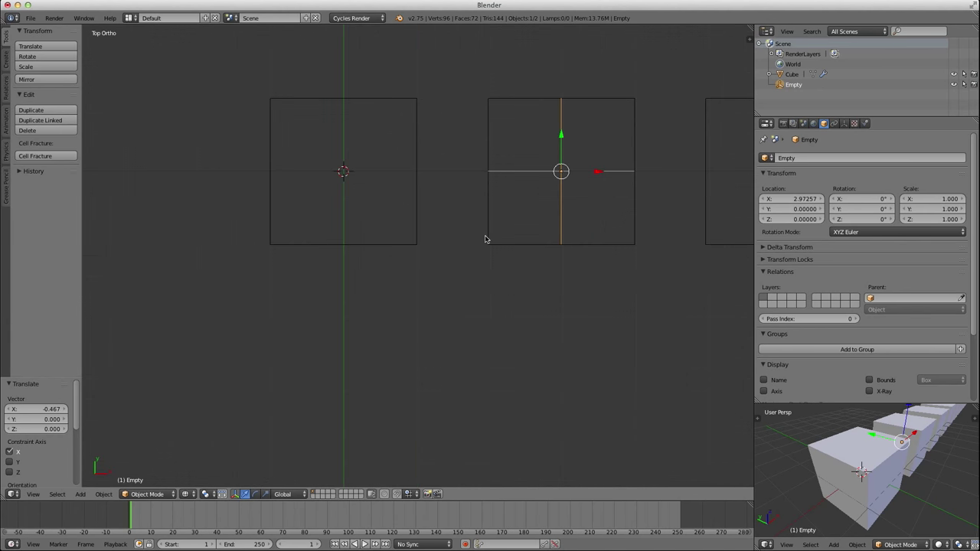
{"action": "key", "text": "g"}
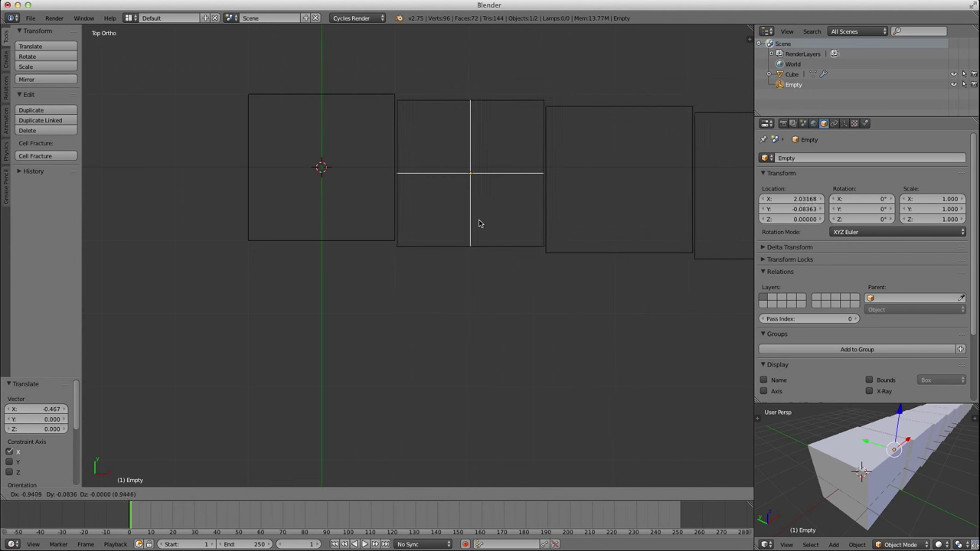
{"action": "left_click", "coordinate": [479, 221]}
{"action": "scroll", "coordinate": [507, 226], "scroll_direction": "down", "scroll_amount": 3}
{"action": "scroll", "coordinate": [507, 226], "scroll_direction": "up", "scroll_amount": 2}
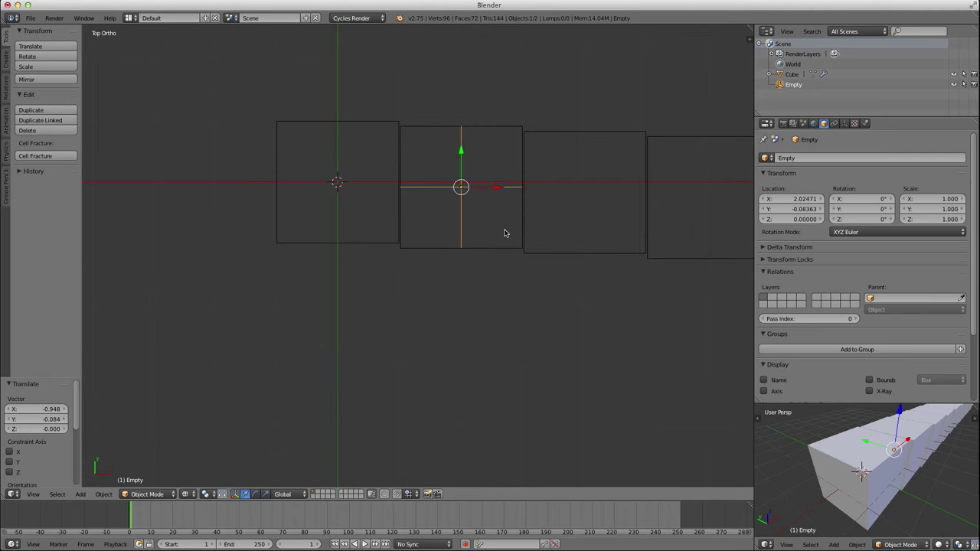
Rotate the empty to about -17.2° around Z and move it to about X 2.28, Y -0.35.
{"action": "key", "text": "r"}
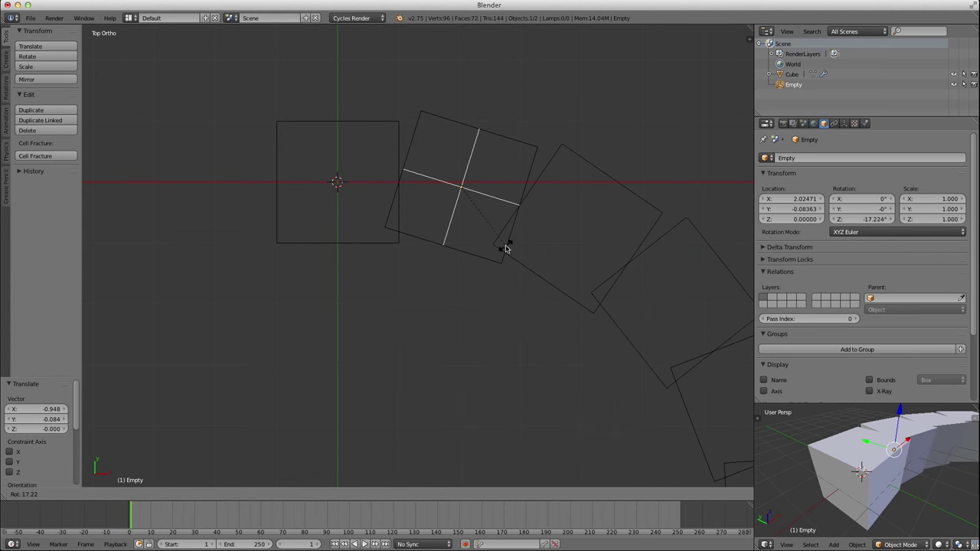
{"action": "left_click", "coordinate": [508, 247]}
{"action": "key", "text": "g"}
{"action": "left_click", "coordinate": [468, 245]}
Fine-tune the empty to about X 2.252, Y -0.342 so the lower corners of the first two cubes meet.
{"action": "scroll", "coordinate": [444, 248], "scroll_direction": "up", "scroll_amount": 6}
{"action": "scroll", "coordinate": [449, 235], "scroll_direction": "up", "scroll_amount": 5}
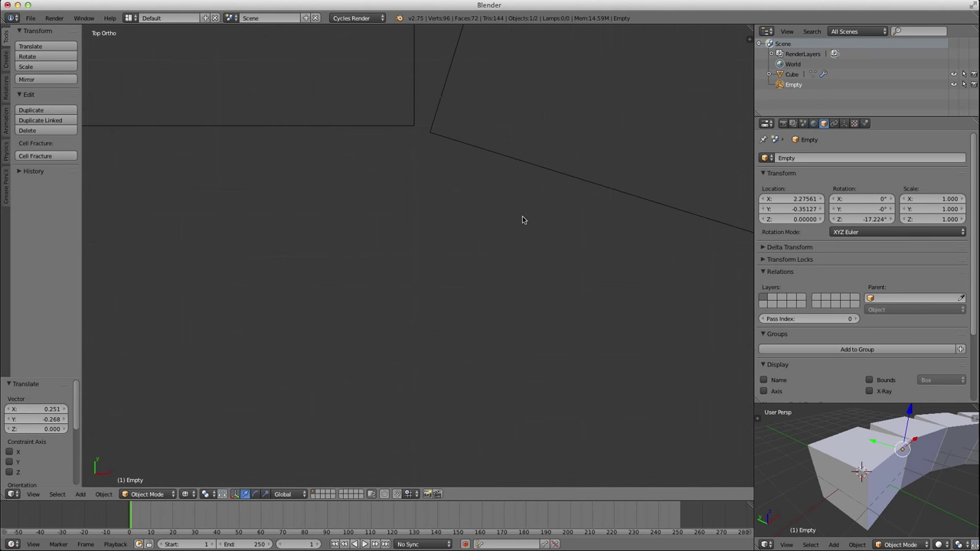
{"action": "key", "text": "g"}
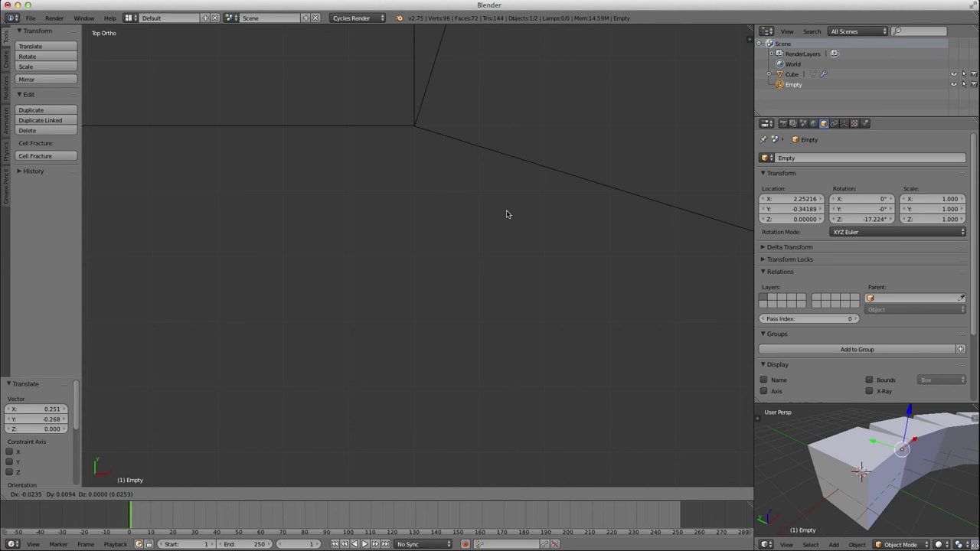
{"action": "left_click", "coordinate": [506, 214]}
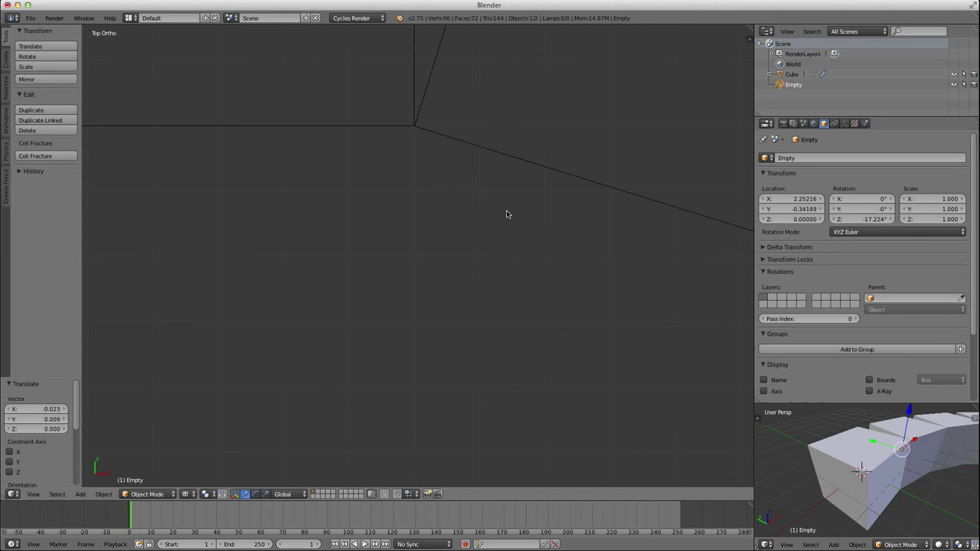
Place the 3D cursor on the shared corner of the first two cubes and set the pivot point to 3D Cursor.
{"action": "left_click", "coordinate": [415, 129]}
{"action": "scroll", "coordinate": [441, 205], "scroll_direction": "down", "scroll_amount": 10}
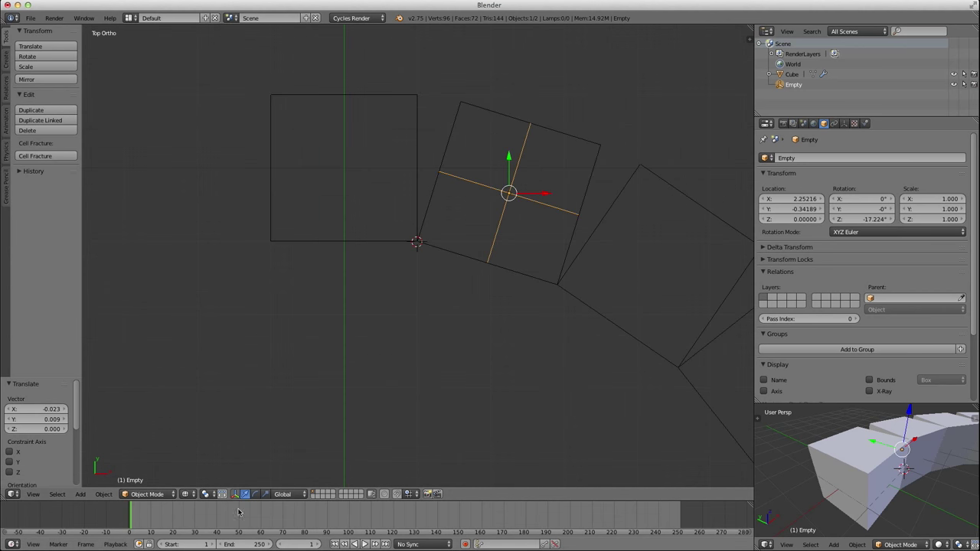
{"action": "left_click", "coordinate": [208, 494]}
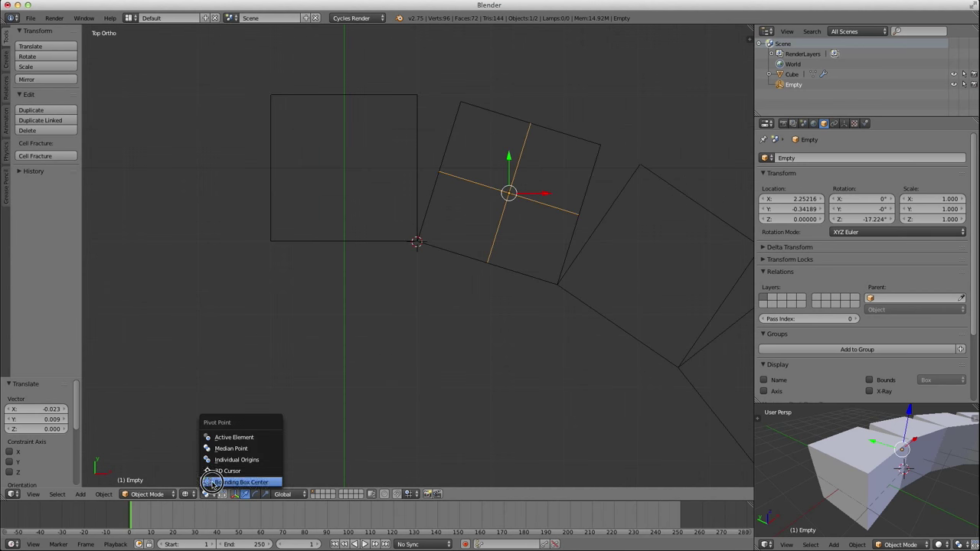
{"action": "left_click", "coordinate": [220, 471]}
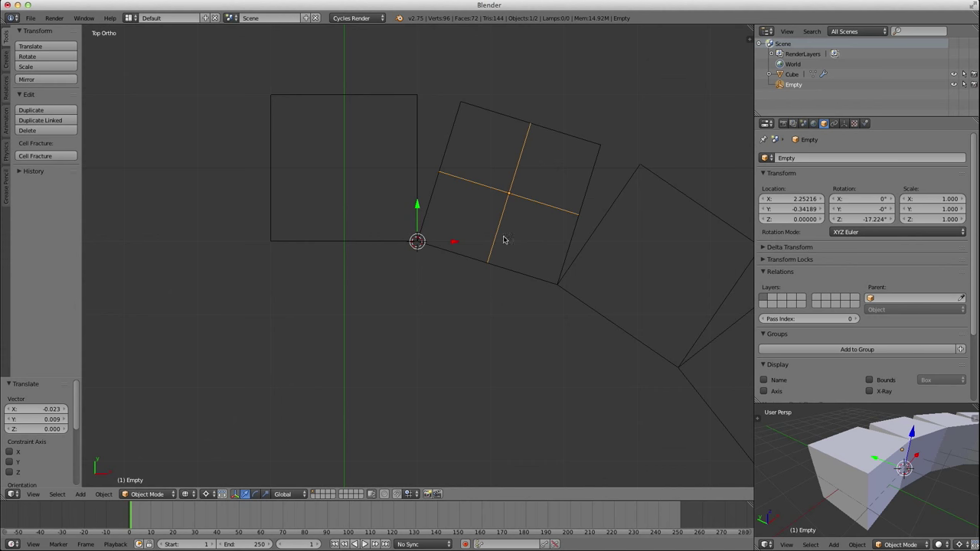
Rotate the empty around the 3D cursor to about -29.99° in Z to close the array of cubes into a ring.
{"action": "scroll", "coordinate": [550, 267], "scroll_direction": "down", "scroll_amount": 6}
{"action": "middle_click_drag", "start_coordinate": [473, 322], "coordinate": [525, 267], "text": "shift"}
{"action": "key", "text": "r"}
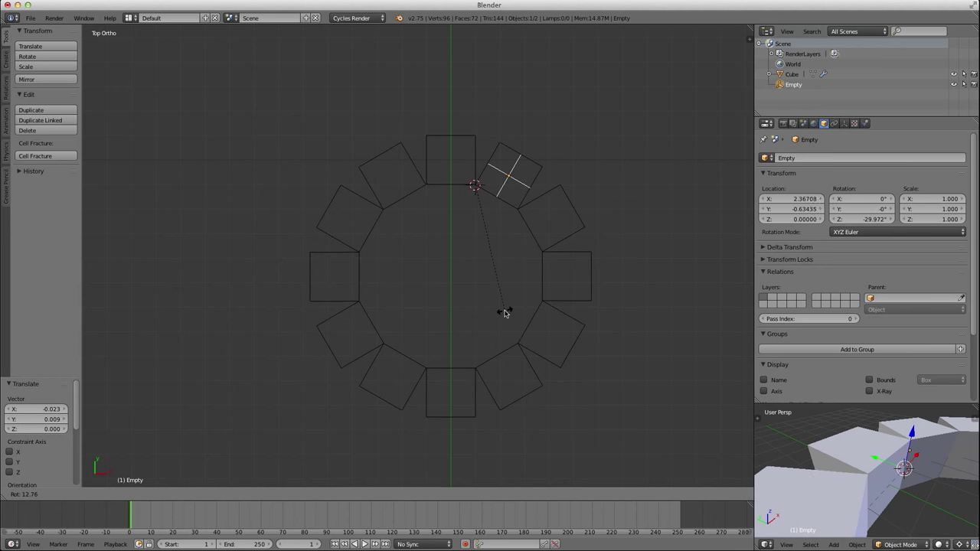
{"action": "left_click", "coordinate": [503, 311]}
Examine the ring of arrayed cubes in perspective from several angles.
{"action": "mouse_move", "coordinate": [503, 309]}
{"action": "middle_mouse_down"}
{"action": "mouse_move", "coordinate": [457, 280]}
{"action": "mouse_move", "coordinate": [454, 292]}
{"action": "mouse_move", "coordinate": [518, 242]}
{"action": "mouse_move", "coordinate": [365, 247]}
{"action": "mouse_move", "coordinate": [437, 266]}
{"action": "middle_mouse_up"}
{"action": "key", "text": "z"}
{"action": "scroll", "coordinate": [444, 253], "scroll_direction": "up", "scroll_amount": 4}
{"action": "key", "text": "z"}
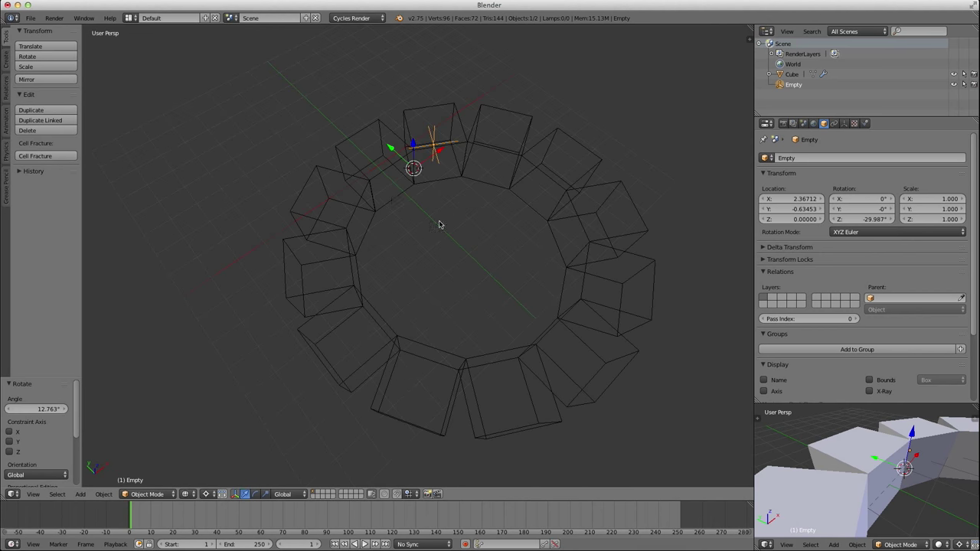
{"action": "middle_click_drag", "start_coordinate": [440, 223], "coordinate": [517, 189]}
{"action": "middle_click_drag", "start_coordinate": [219, 296], "coordinate": [322, 275]}
{"action": "middle_click_drag", "start_coordinate": [502, 360], "coordinate": [429, 269]}
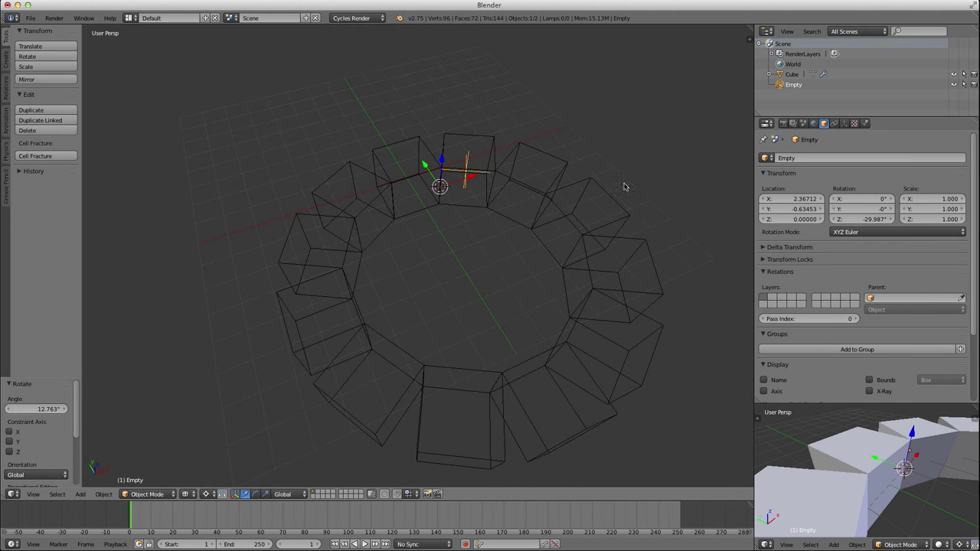
Try moving only the arrayed cube by about X 1.295, Y -15.821, Z -1.090, and undo the move.
{"action": "right_click", "coordinate": [419, 176]}
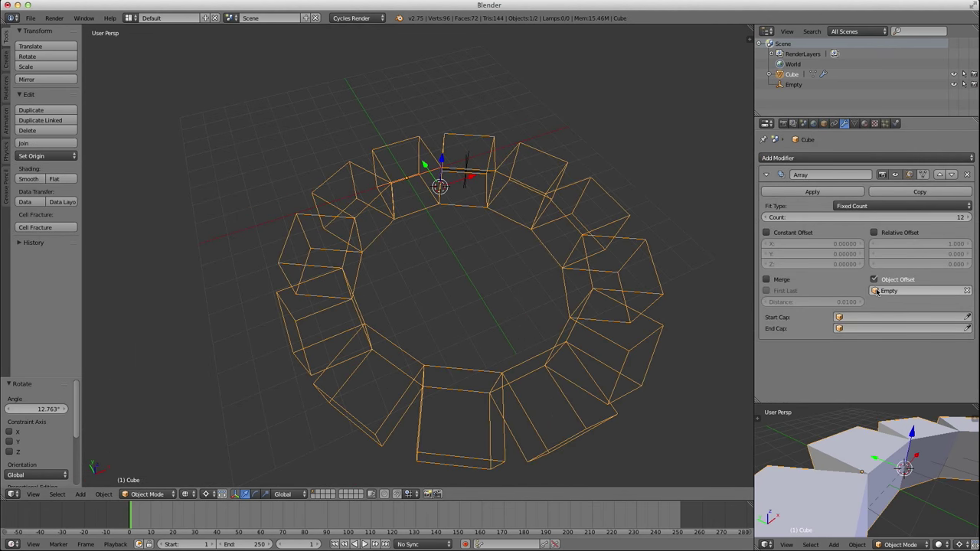
{"action": "middle_click_drag", "start_coordinate": [393, 224], "coordinate": [433, 266]}
{"action": "scroll", "coordinate": [444, 232], "scroll_direction": "down", "scroll_amount": 3}
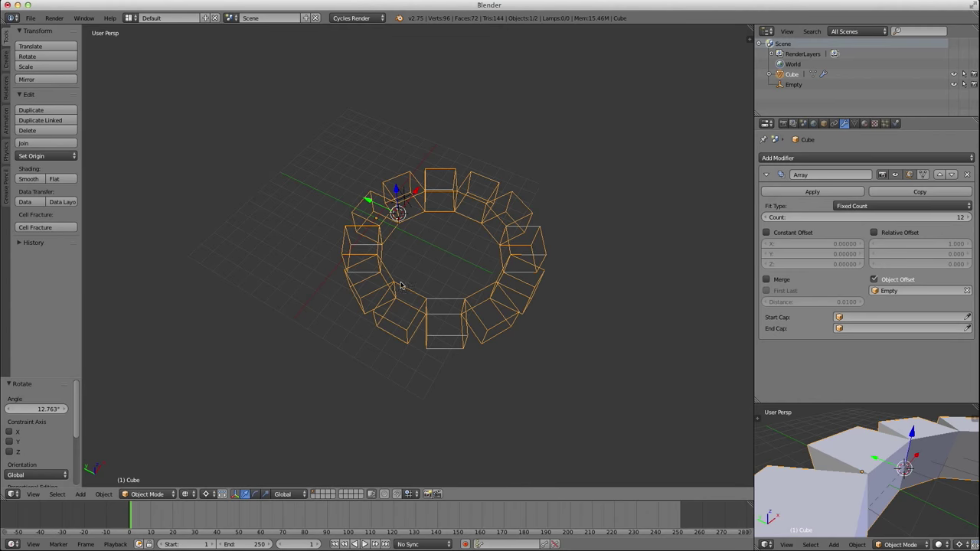
{"action": "scroll", "coordinate": [395, 303], "scroll_direction": "down", "scroll_amount": 2}
{"action": "key", "text": "z"}
{"action": "mouse_move", "coordinate": [396, 303]}
{"action": "middle_mouse_down"}
{"action": "mouse_move", "coordinate": [393, 258]}
{"action": "mouse_move", "coordinate": [375, 234]}
{"action": "middle_mouse_up"}
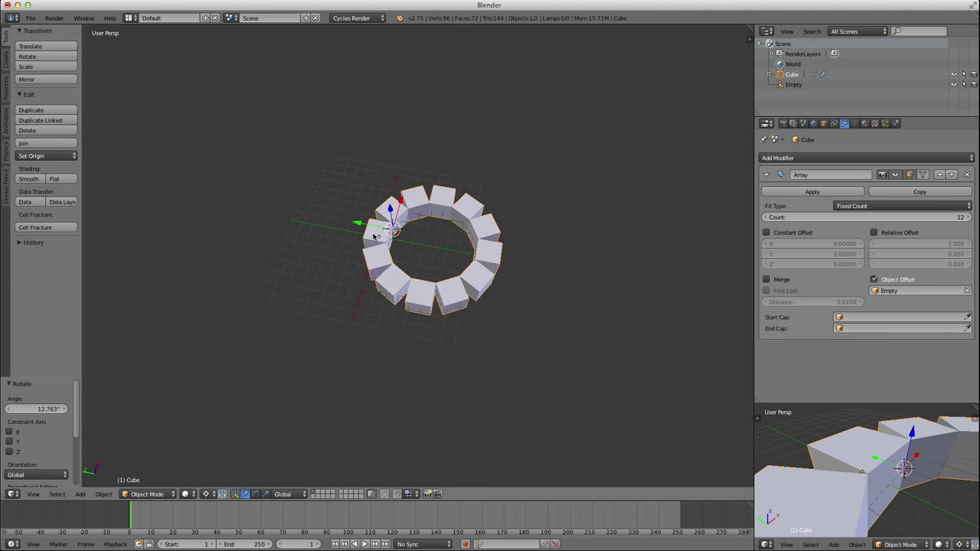
{"action": "key", "text": "g"}
{"action": "left_click", "coordinate": [523, 270]}
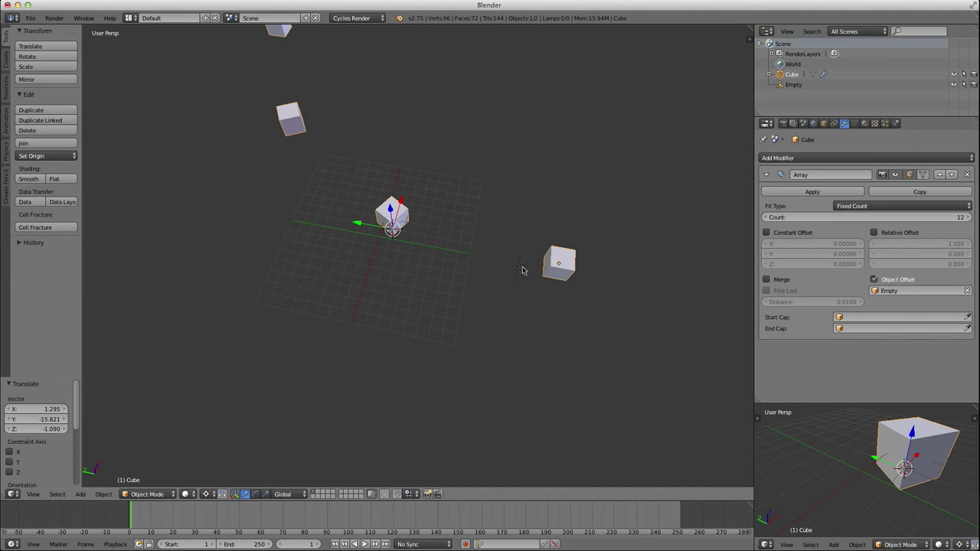
{"action": "scroll", "coordinate": [522, 270], "scroll_direction": "down", "scroll_amount": 7}
{"action": "middle_click_drag", "start_coordinate": [466, 293], "coordinate": [427, 285]}
{"action": "key", "text": "ctrl+z"}
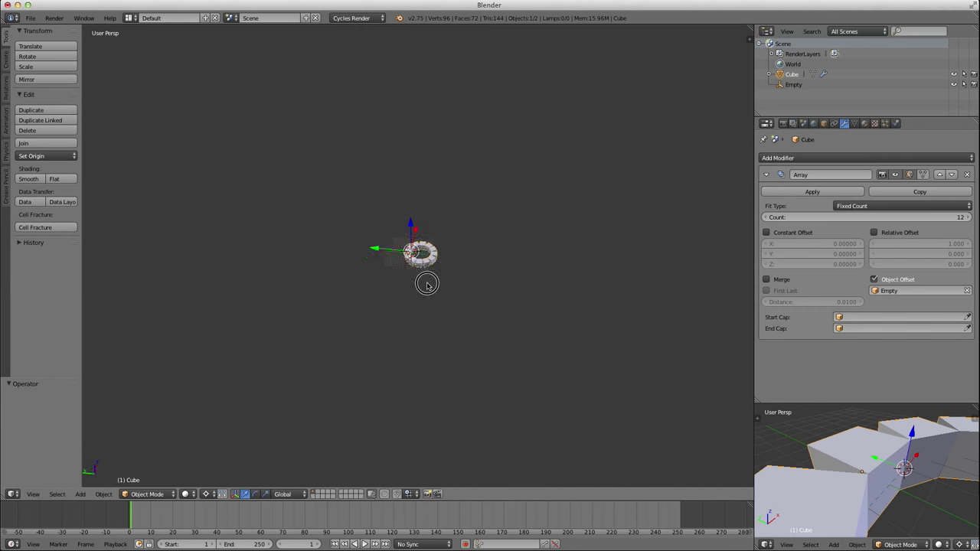
Try moving the cube without its empty by about X -1.238, Y -0.614, Z -0.401.
{"action": "scroll", "coordinate": [427, 284], "scroll_direction": "up", "scroll_amount": 10}
{"action": "key", "text": "z"}
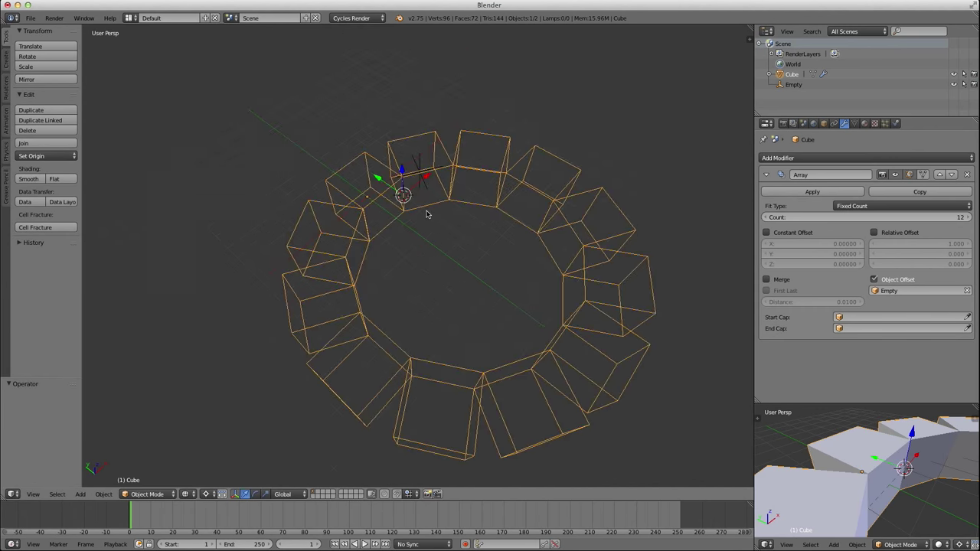
{"action": "middle_click_drag", "start_coordinate": [426, 215], "coordinate": [450, 147]}
{"action": "right_click", "coordinate": [457, 148]}
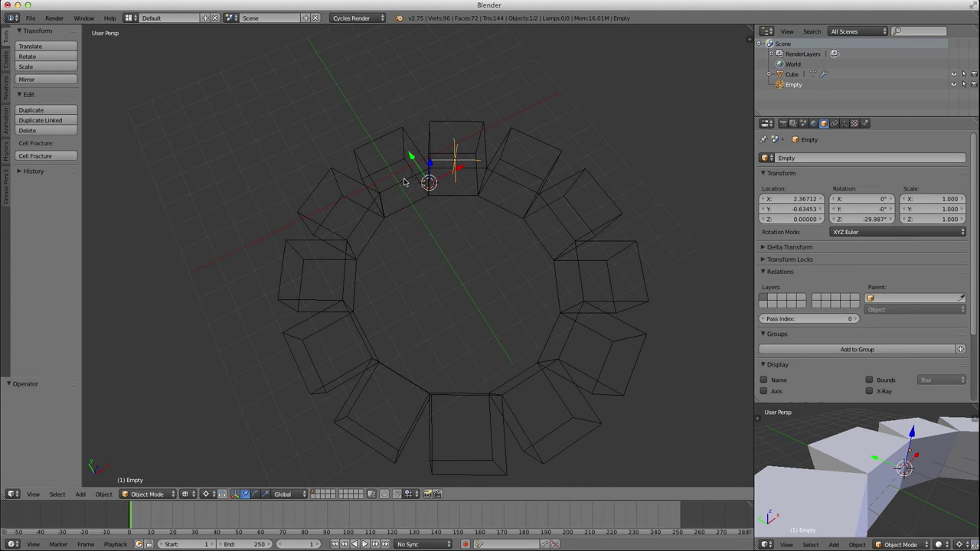
{"action": "right_click", "coordinate": [462, 153]}
{"action": "right_click", "coordinate": [456, 144]}
{"action": "right_click", "coordinate": [398, 183]}
{"action": "key", "text": "g"}
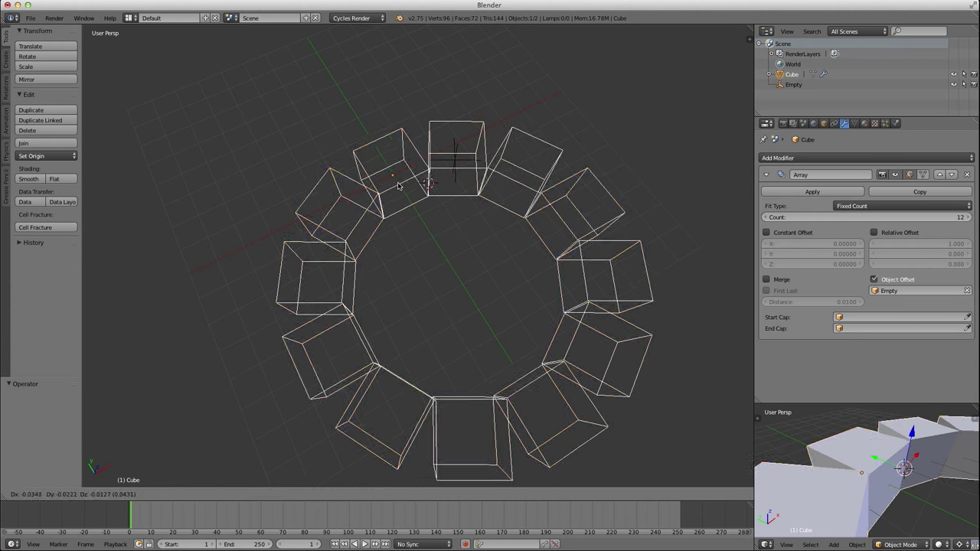
{"action": "left_click", "coordinate": [385, 215]}
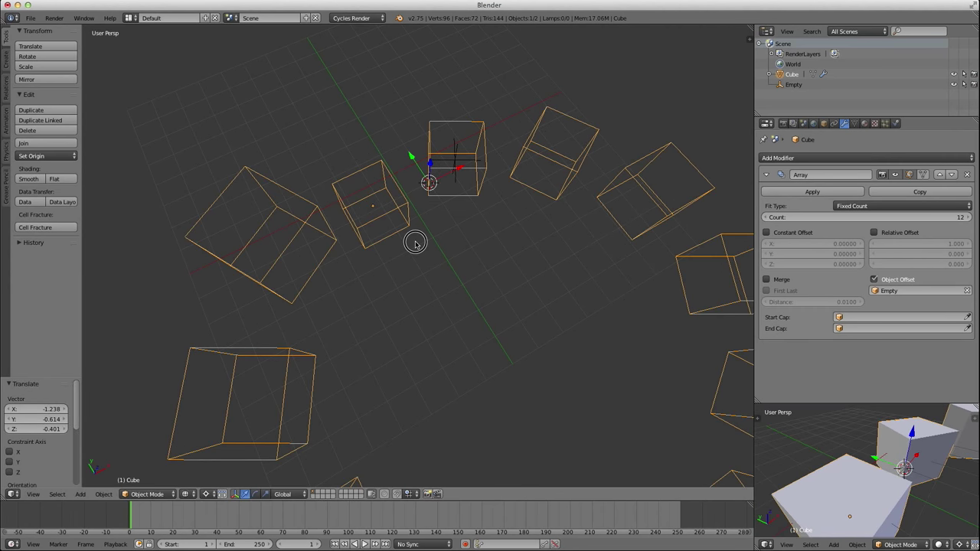
Examine the spread-out array of cubes in solid shading from several angles.
{"action": "key", "text": "z"}
{"action": "middle_click_drag", "start_coordinate": [415, 244], "coordinate": [419, 221]}
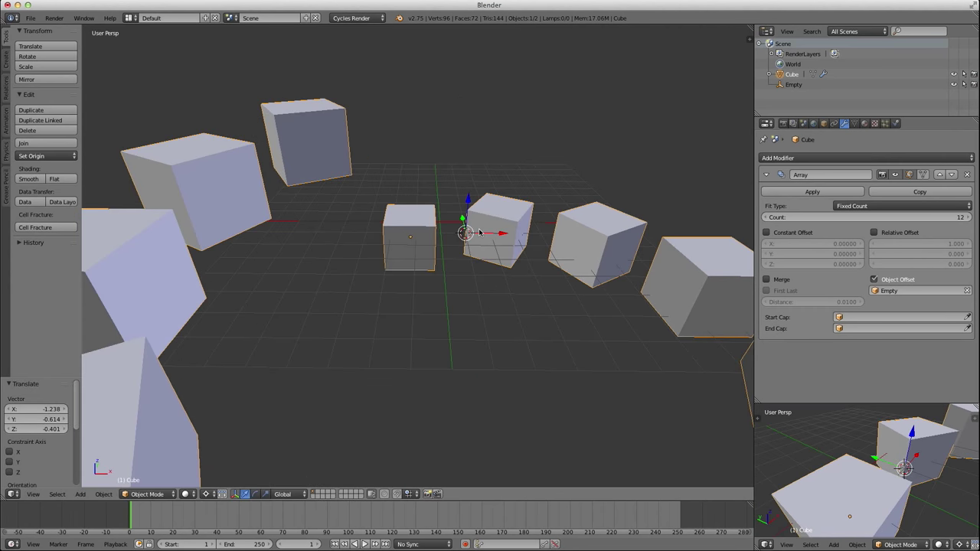
{"action": "key", "text": "z"}
{"action": "key", "text": "z"}
{"action": "middle_click_drag", "start_coordinate": [492, 231], "coordinate": [445, 226]}
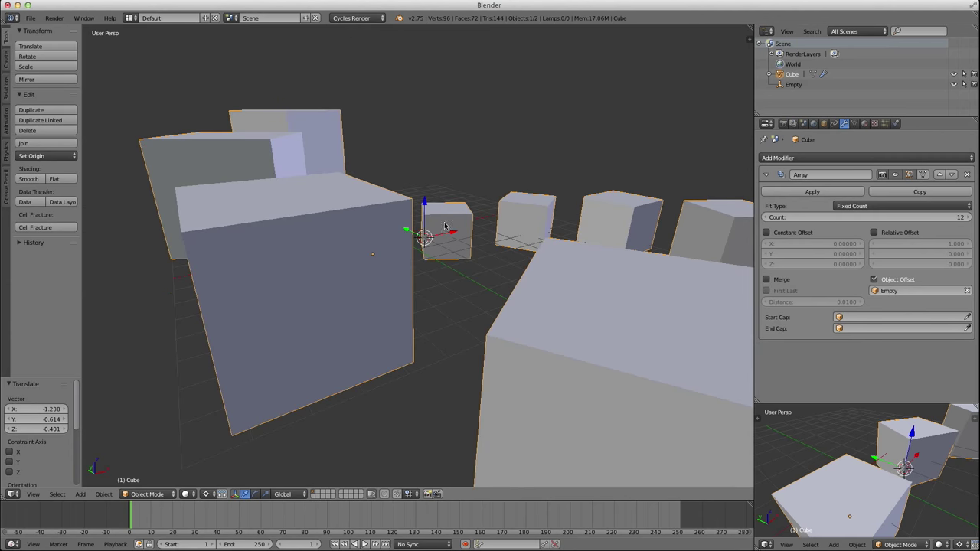
{"action": "scroll", "coordinate": [434, 269], "scroll_direction": "down", "scroll_amount": 8}
{"action": "middle_click_drag", "start_coordinate": [433, 270], "coordinate": [412, 224]}
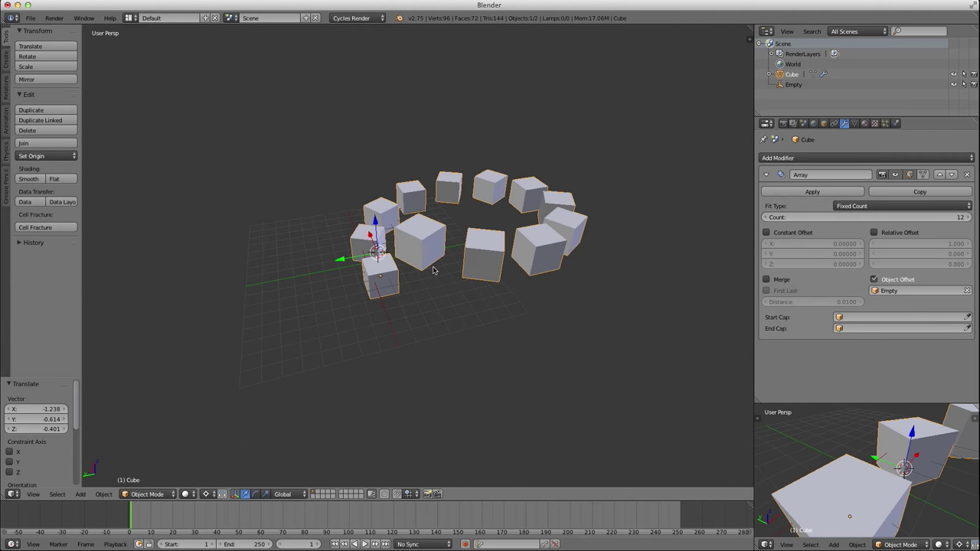
Undo the cube's last move and show the ring in wireframe again.
{"action": "key", "text": "ctrl+z"}
{"action": "middle_click_drag", "start_coordinate": [462, 261], "coordinate": [437, 192]}
{"action": "scroll", "coordinate": [380, 248], "scroll_direction": "up", "scroll_amount": 3}
{"action": "key", "text": "Tab"}
{"action": "key", "text": "Tab"}
{"action": "key", "text": "z"}
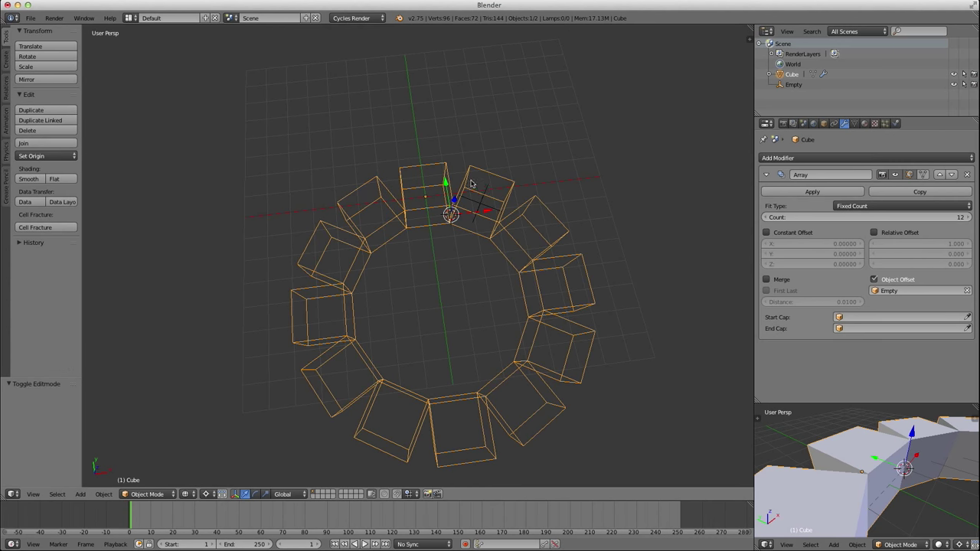
Parent the offset empty to the cube using the Object option.
{"action": "right_click", "coordinate": [482, 196]}
{"action": "middle_click_drag", "start_coordinate": [482, 196], "coordinate": [459, 201]}
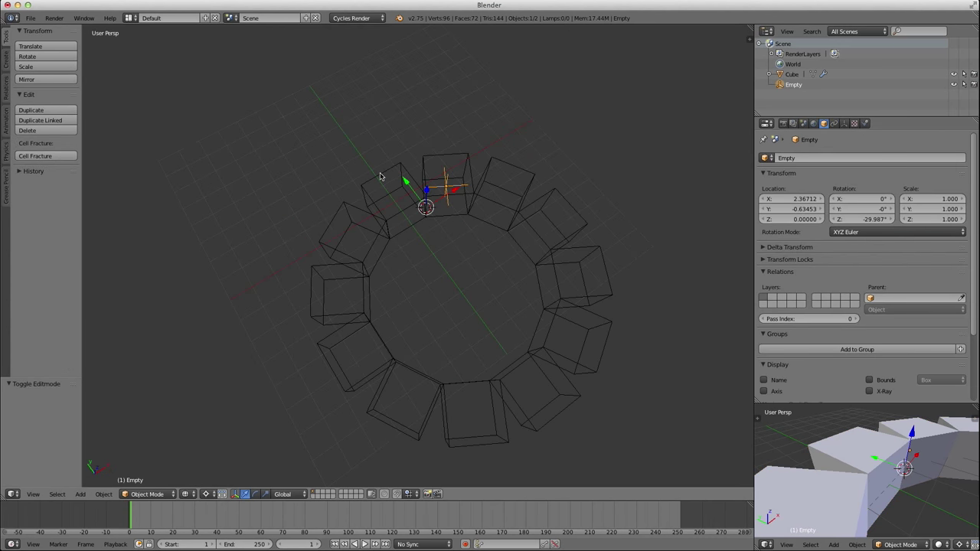
{"action": "right_click", "coordinate": [379, 177]}
{"action": "middle_click_drag", "start_coordinate": [380, 177], "coordinate": [427, 193]}
{"action": "right_click", "coordinate": [421, 182]}
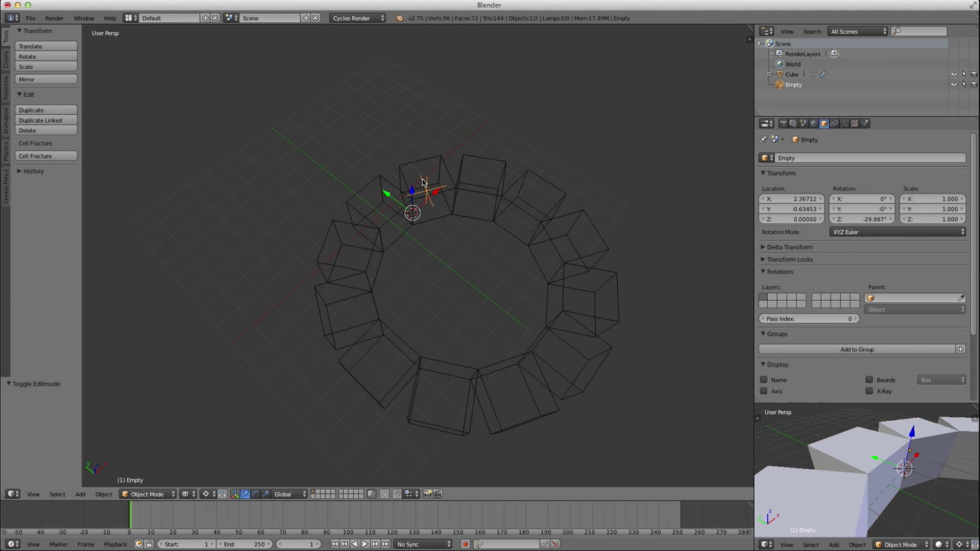
{"action": "right_click", "coordinate": [364, 190], "text": "shift"}
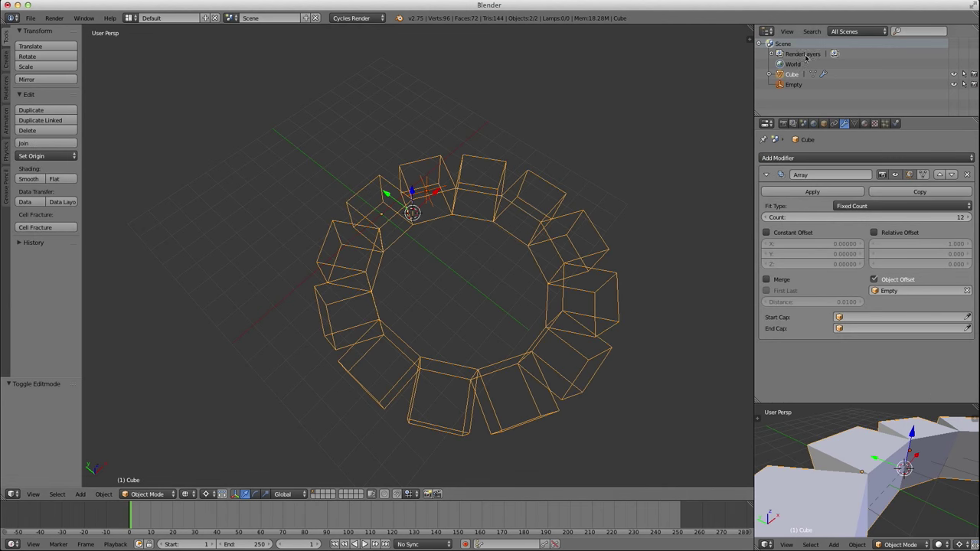
{"action": "key", "text": "ctrl+p"}
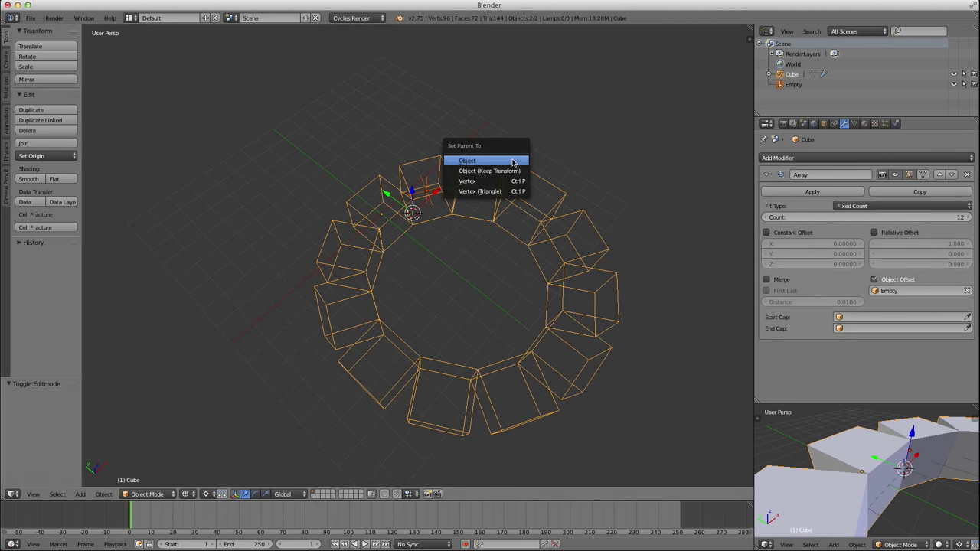
{"action": "left_click", "coordinate": [513, 163]}
Try moving the cube together with its parented empty and check the ring in solid and wireframe display.
{"action": "middle_click_drag", "start_coordinate": [374, 301], "coordinate": [364, 233]}
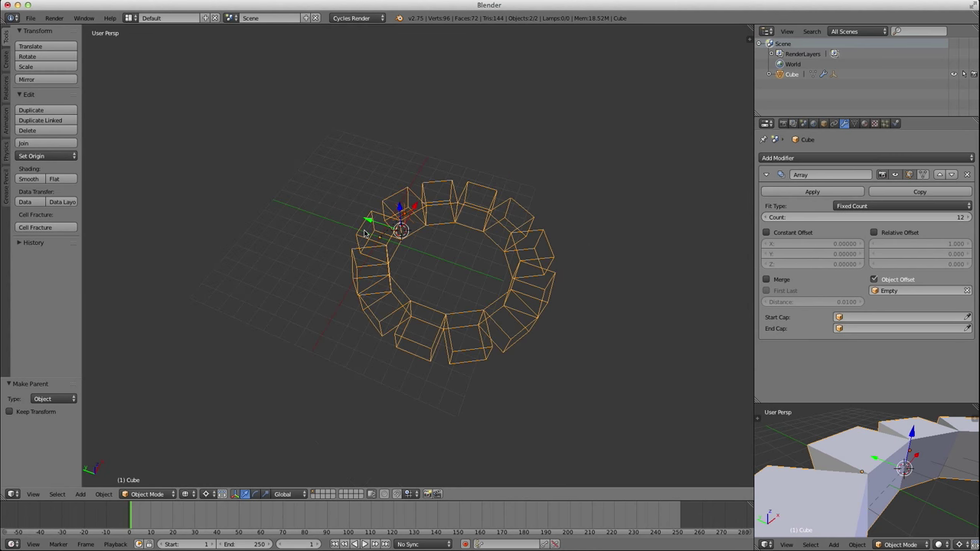
{"action": "right_click", "coordinate": [388, 256]}
{"action": "key", "text": "g"}
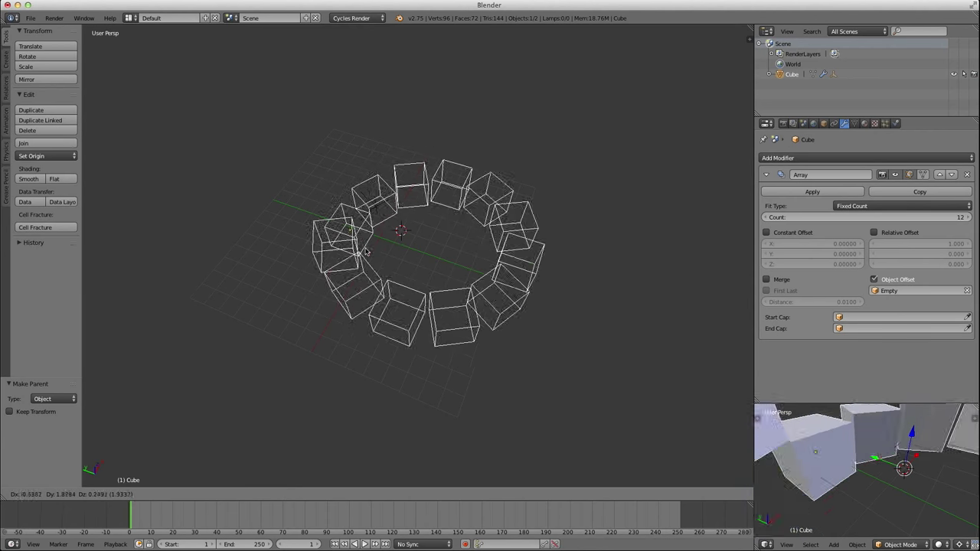
{"action": "right_click", "coordinate": [385, 235]}
{"action": "mouse_move", "coordinate": [433, 254]}
{"action": "middle_mouse_down"}
{"action": "mouse_move", "coordinate": [440, 273]}
{"action": "mouse_move", "coordinate": [372, 236]}
{"action": "mouse_move", "coordinate": [612, 334]}
{"action": "mouse_move", "coordinate": [470, 265]}
{"action": "middle_mouse_up"}
{"action": "key", "text": "z"}
{"action": "left_click_drag", "start_coordinate": [486, 252], "coordinate": [487, 250]}
{"action": "middle_click_drag", "start_coordinate": [486, 250], "coordinate": [368, 257]}
{"action": "scroll", "coordinate": [443, 265], "scroll_direction": "up", "scroll_amount": 3}
{"action": "key", "text": "z"}
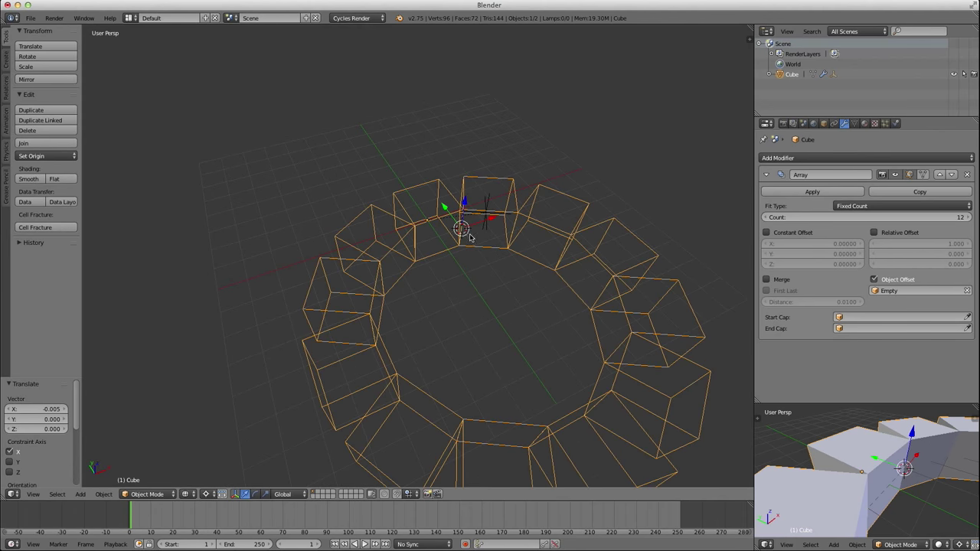
Revert the parenting of the empty to the cube from the undo history and select the empty.
{"action": "key", "text": "ctrl+alt+z"}
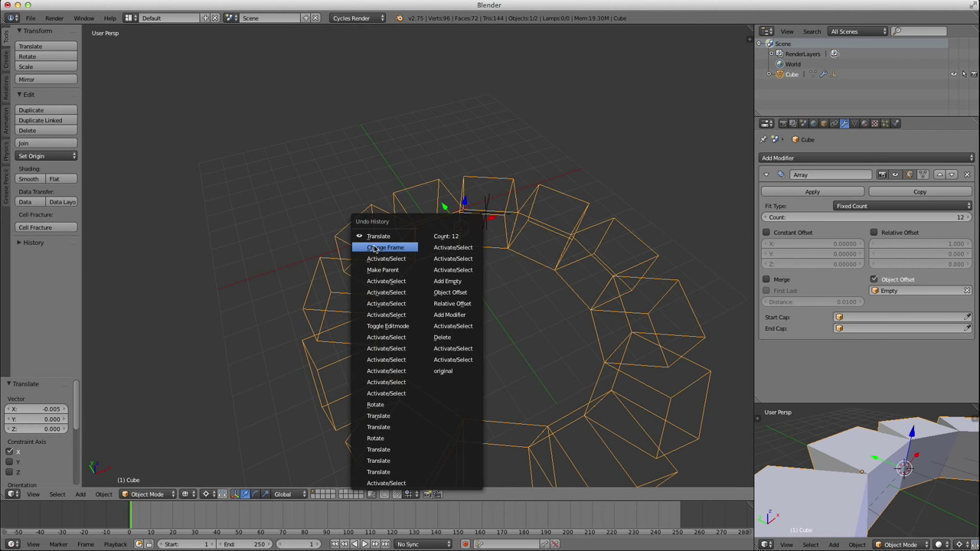
{"action": "left_click", "coordinate": [381, 270]}
{"action": "middle_click_drag", "start_coordinate": [422, 268], "coordinate": [490, 205]}
{"action": "right_click", "coordinate": [490, 206]}
{"action": "scroll", "coordinate": [459, 222], "scroll_direction": "down", "scroll_amount": 4}
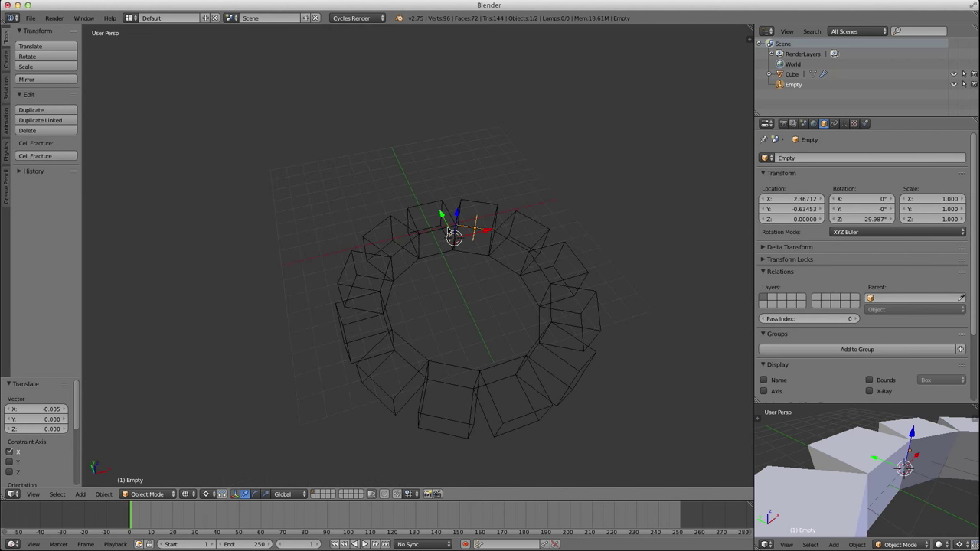
Add a sphere-shaped empty in top view and move it to the ring's centre at about X 0.002, Y -4.673.
{"action": "key", "text": "KP_7"}
{"action": "key", "text": "shift+a"}
{"action": "mouse_move", "coordinate": [432, 230]}
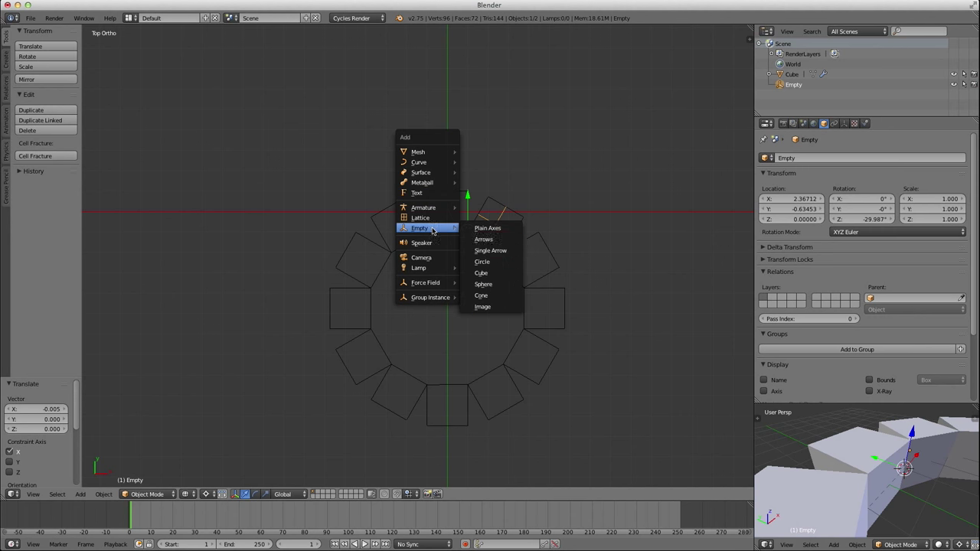
{"action": "left_click", "coordinate": [482, 284]}
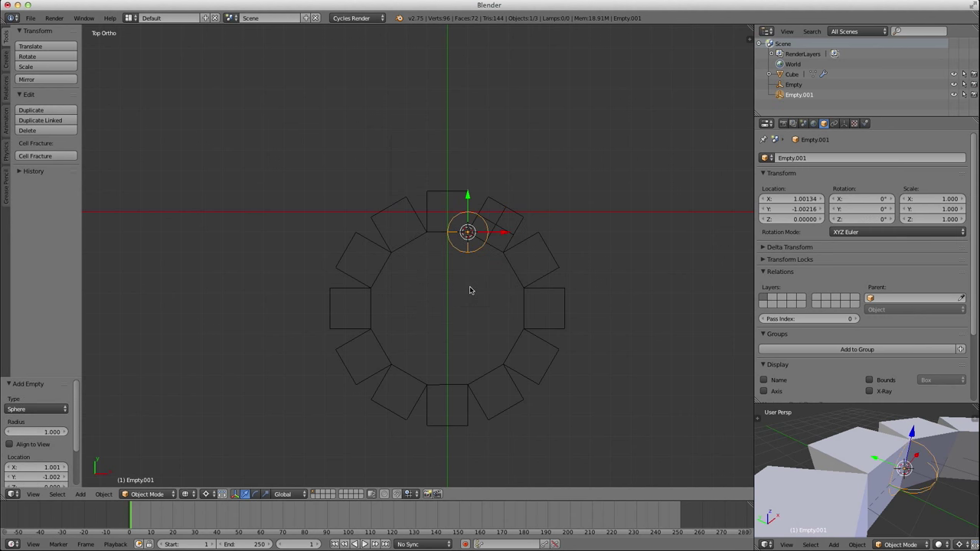
{"action": "key", "text": "g"}
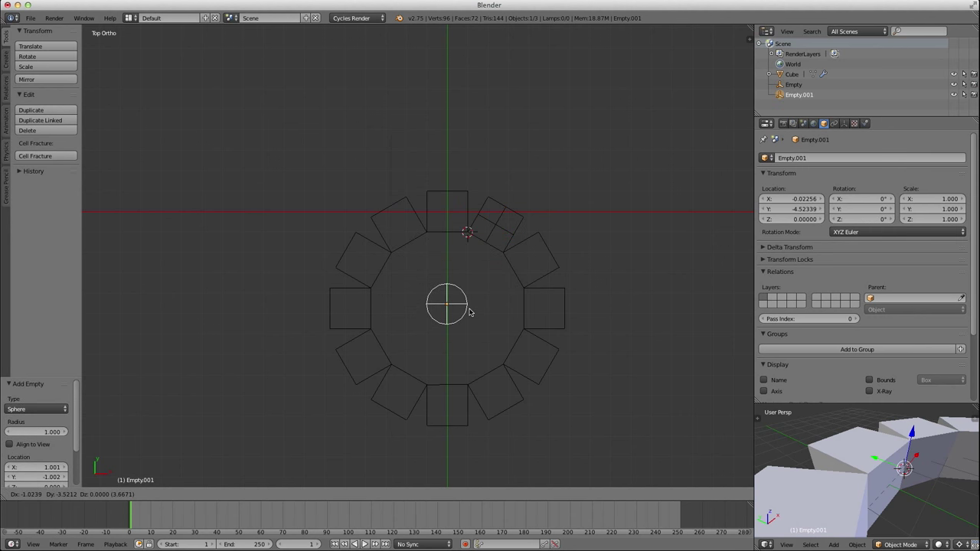
{"action": "left_click", "coordinate": [470, 315]}
Parent the cube and the offset empty to the sphere empty using the Object option.
{"action": "middle_click_drag", "start_coordinate": [470, 315], "coordinate": [459, 262]}
{"action": "middle_click_drag", "start_coordinate": [405, 308], "coordinate": [449, 239]}
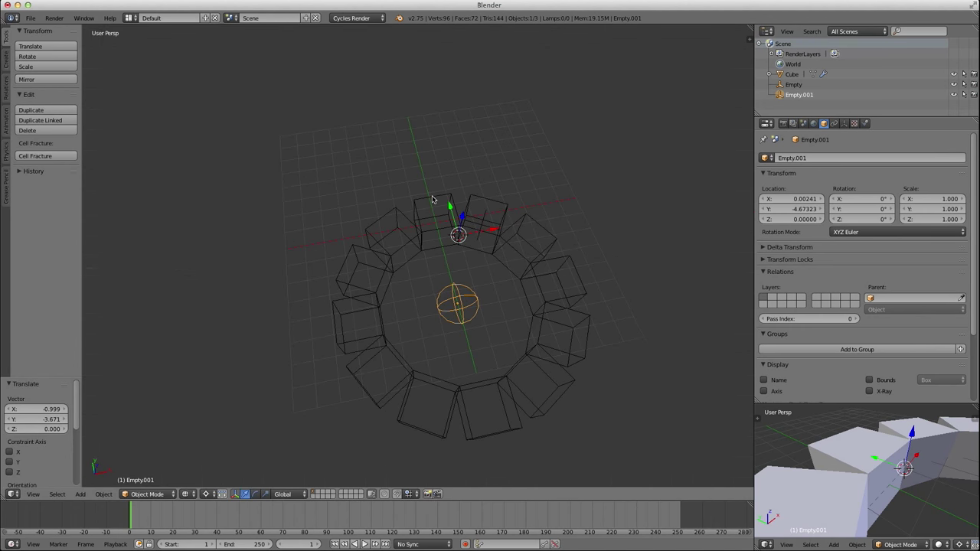
{"action": "right_click", "coordinate": [436, 203]}
{"action": "right_click", "coordinate": [483, 216], "text": "shift"}
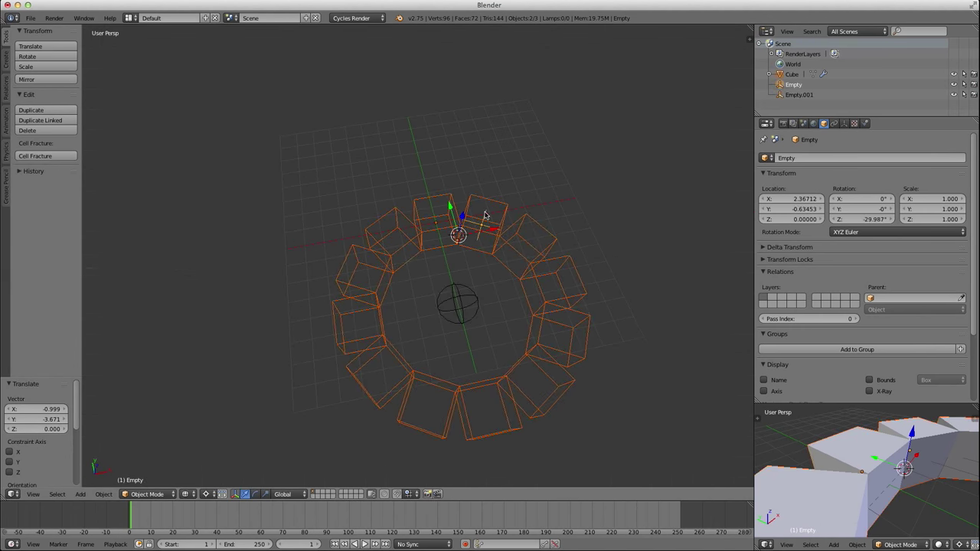
{"action": "right_click", "coordinate": [474, 300], "text": "shift"}
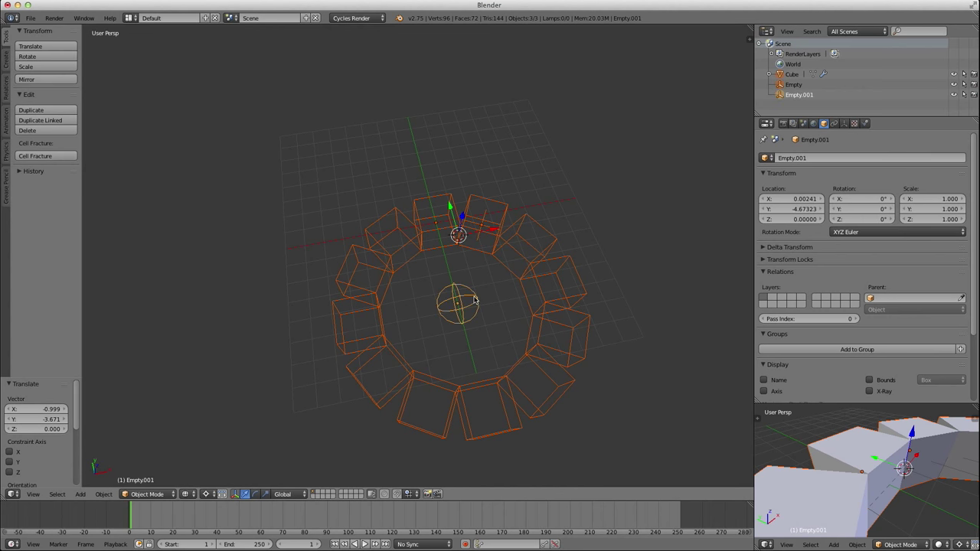
{"action": "key", "text": "ctrl+p"}
{"action": "left_click", "coordinate": [475, 300]}
Try moving the sphere empty alone in solid shading to test control of the whole ring, cancelling the move.
{"action": "right_click", "coordinate": [475, 300]}
{"action": "scroll", "coordinate": [476, 301], "scroll_direction": "down", "scroll_amount": 3}
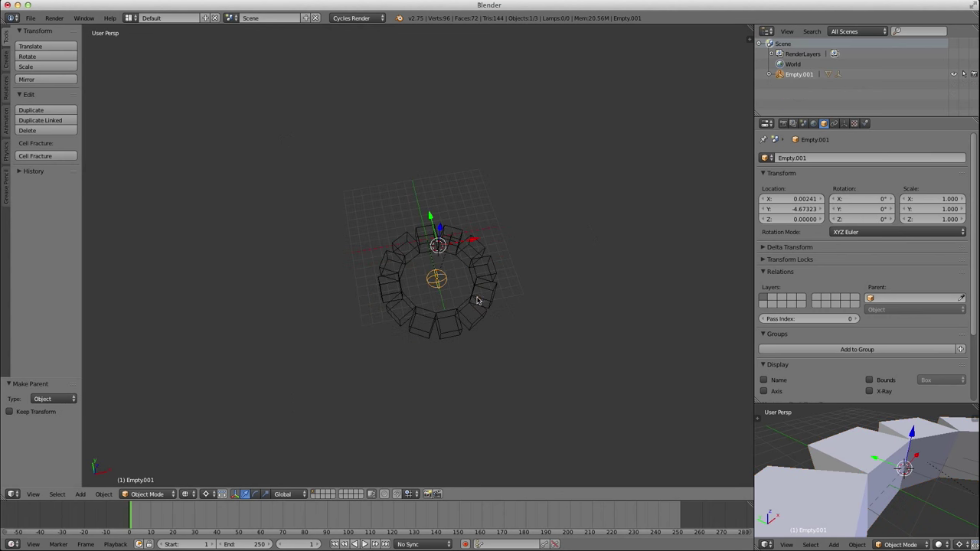
{"action": "key", "text": "z"}
{"action": "middle_click_drag", "start_coordinate": [476, 301], "coordinate": [462, 285]}
{"action": "key", "text": "g"}
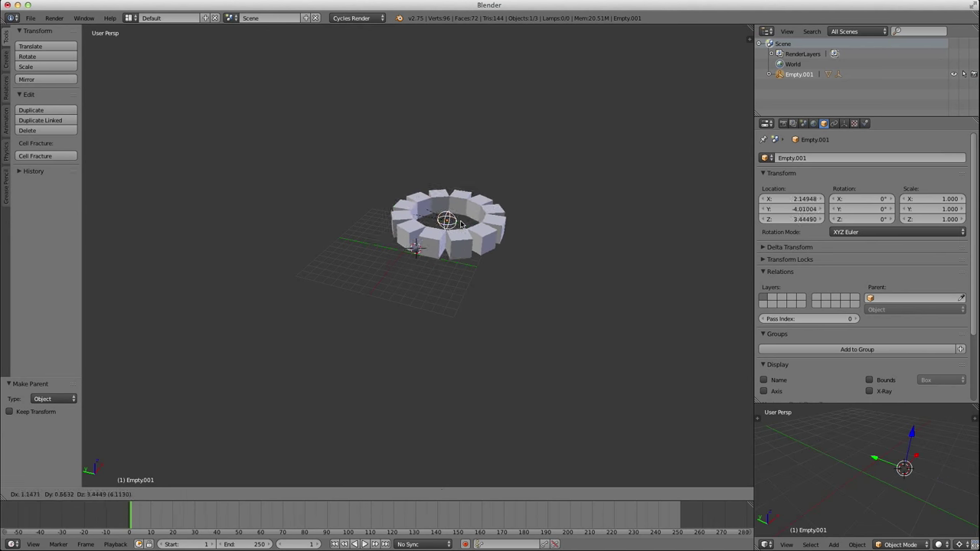
{"action": "right_click", "coordinate": [421, 235]}
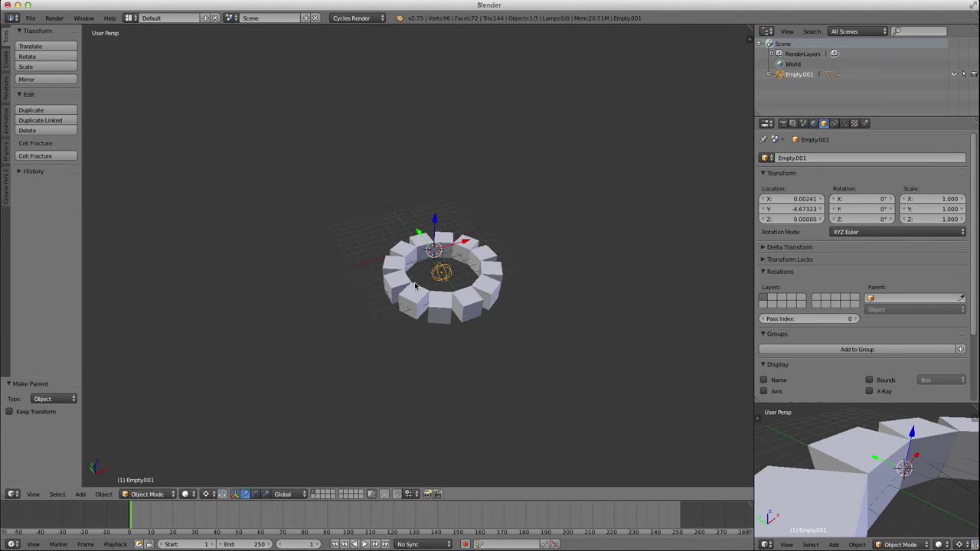
{"action": "scroll", "coordinate": [415, 283], "scroll_direction": "up", "scroll_amount": 3}
{"action": "middle_click_drag", "start_coordinate": [459, 284], "coordinate": [437, 264], "text": "shift"}
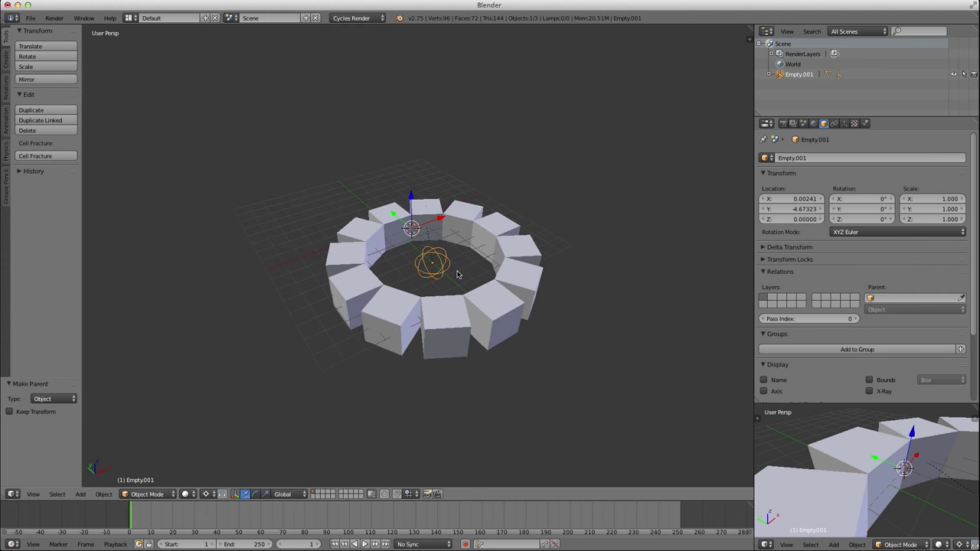
Try rotating the sphere empty, including a free trackball rotation, to test control of the whole ring.
{"action": "key", "text": "r"}
{"action": "right_click", "coordinate": [451, 273]}
{"action": "key", "text": "comma"}
{"action": "key", "text": "r"}
{"action": "key", "text": "r"}
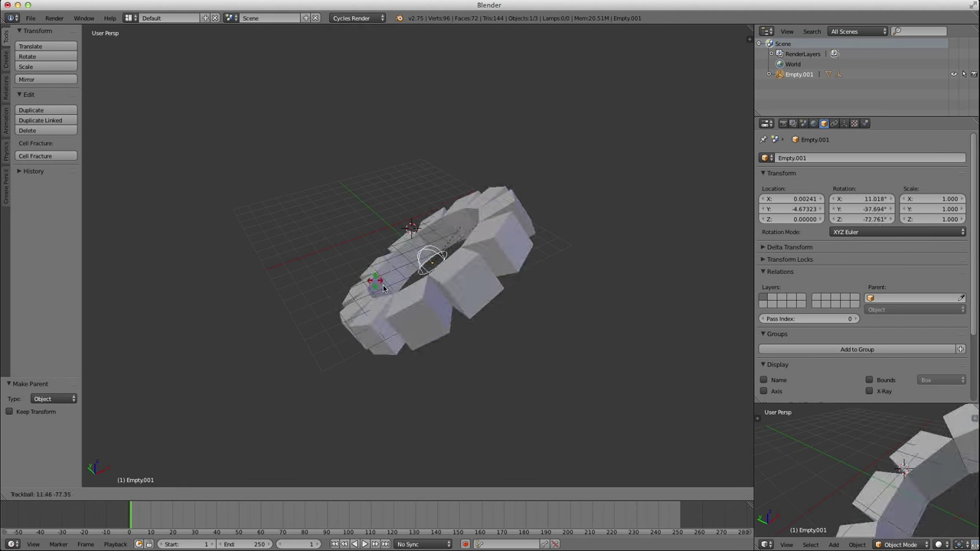
{"action": "right_click", "coordinate": [454, 286]}
Switch the viewport to wireframe shading with the ring and its central sphere empty in view.
{"action": "scroll", "coordinate": [365, 287], "scroll_direction": "down", "scroll_amount": 2}
{"action": "mouse_move", "coordinate": [366, 286]}
{"action": "middle_mouse_down"}
{"action": "mouse_move", "coordinate": [388, 295]}
{"action": "mouse_move", "coordinate": [393, 329]}
{"action": "mouse_move", "coordinate": [456, 286]}
{"action": "mouse_move", "coordinate": [383, 286]}
{"action": "mouse_move", "coordinate": [394, 254]}
{"action": "middle_mouse_up"}
{"action": "scroll", "coordinate": [389, 296], "scroll_direction": "up", "scroll_amount": 2}
{"action": "scroll", "coordinate": [387, 298], "scroll_direction": "down", "scroll_amount": 2}
{"action": "key", "text": "z"}
{"action": "key", "text": "z"}
{"action": "key", "text": "z"}
{"action": "scroll", "coordinate": [388, 217], "scroll_direction": "up", "scroll_amount": 2}
{"action": "middle_click_drag", "start_coordinate": [388, 216], "coordinate": [405, 234]}
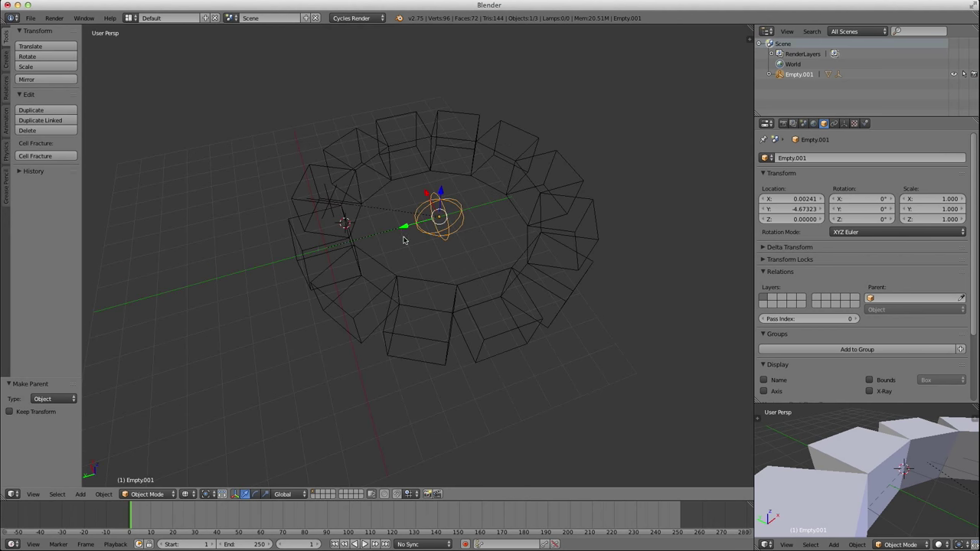
Select the cube and the offset empty in turn to examine the array's object offset and the parent relation.
{"action": "right_click", "coordinate": [307, 260]}
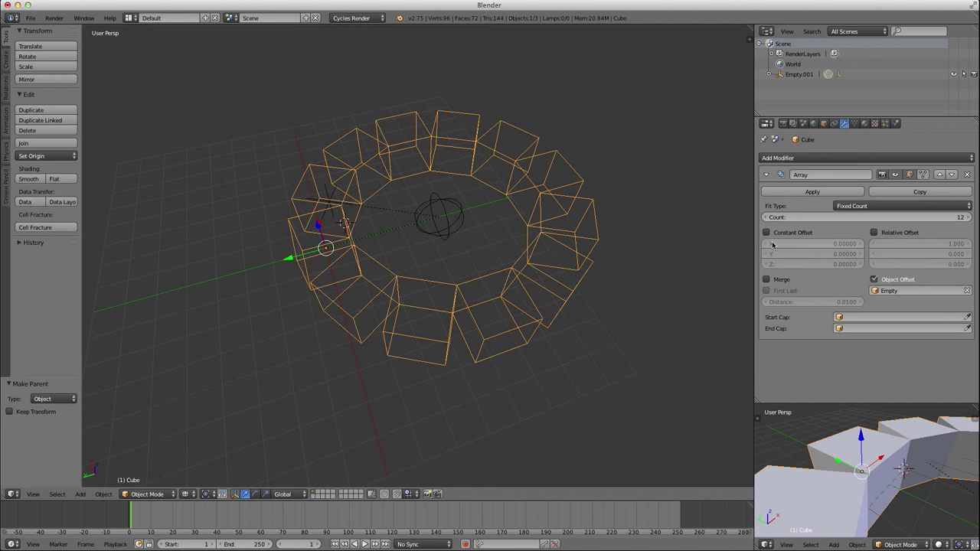
{"action": "right_click", "coordinate": [329, 201]}
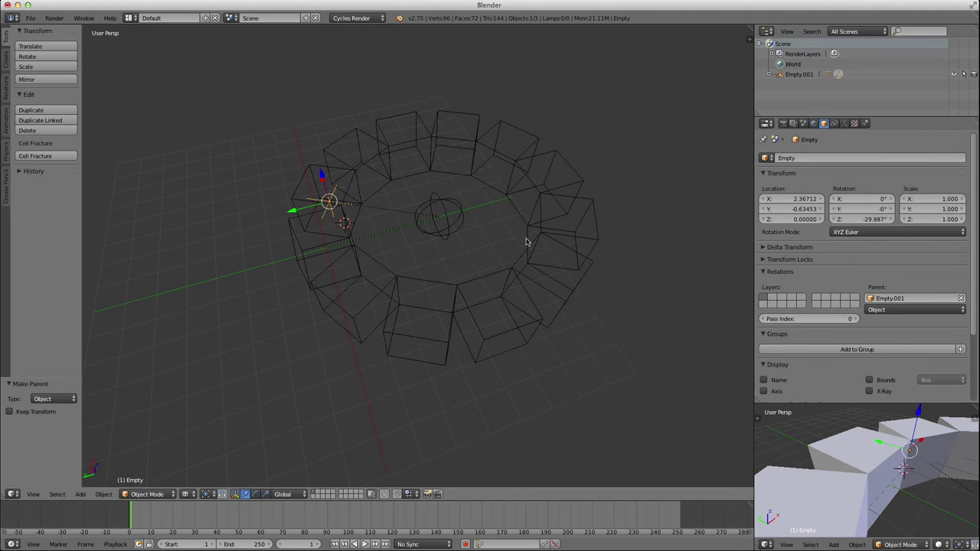
{"action": "right_click", "coordinate": [337, 257]}
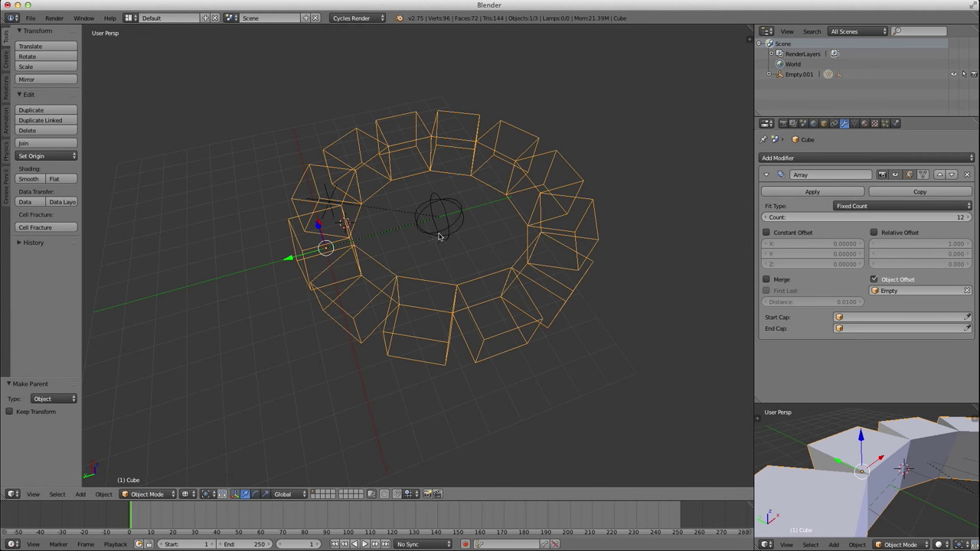
{"action": "middle_click_drag", "start_coordinate": [445, 238], "coordinate": [490, 238]}
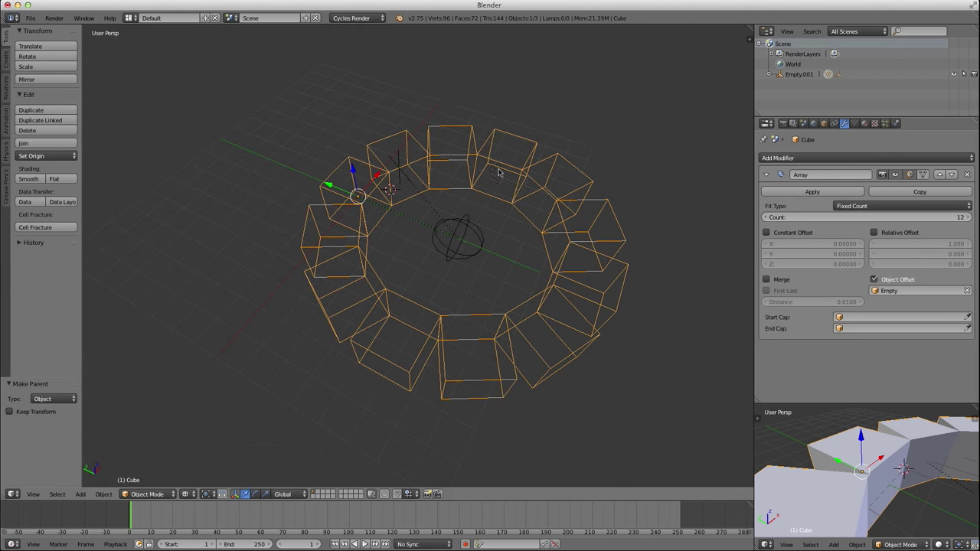
Rename the central parent empty, Empty.001, as SPHERE EMPTY.
{"action": "double_click", "coordinate": [798, 74]}
{"action": "type", "text": "SPHERE EMPTY"}
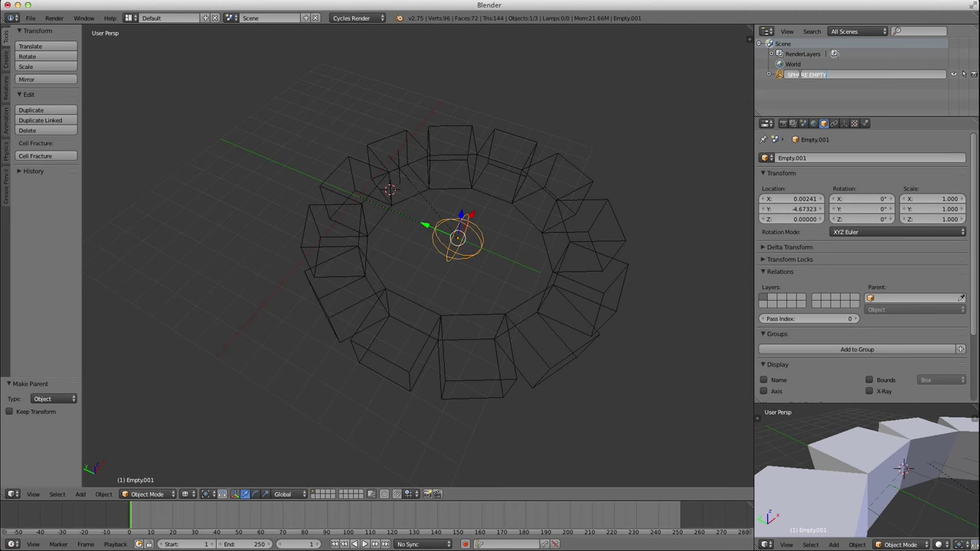
{"action": "key", "text": "Return"}
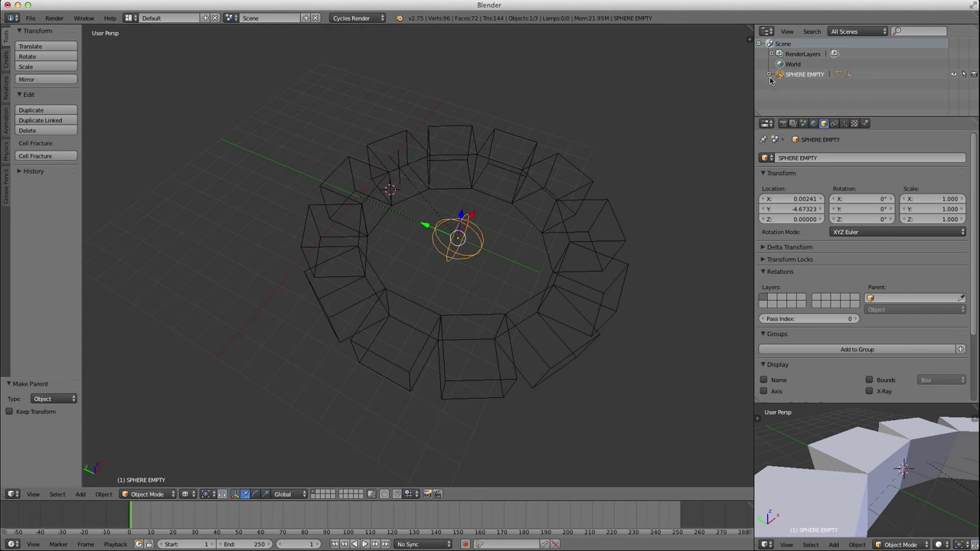
Expand the sphere empty's children and rename the child empty as OBJECT OFFSET EMPTY.
{"action": "left_click", "coordinate": [770, 74]}
{"action": "left_click", "coordinate": [801, 85]}
{"action": "left_click", "coordinate": [803, 95]}
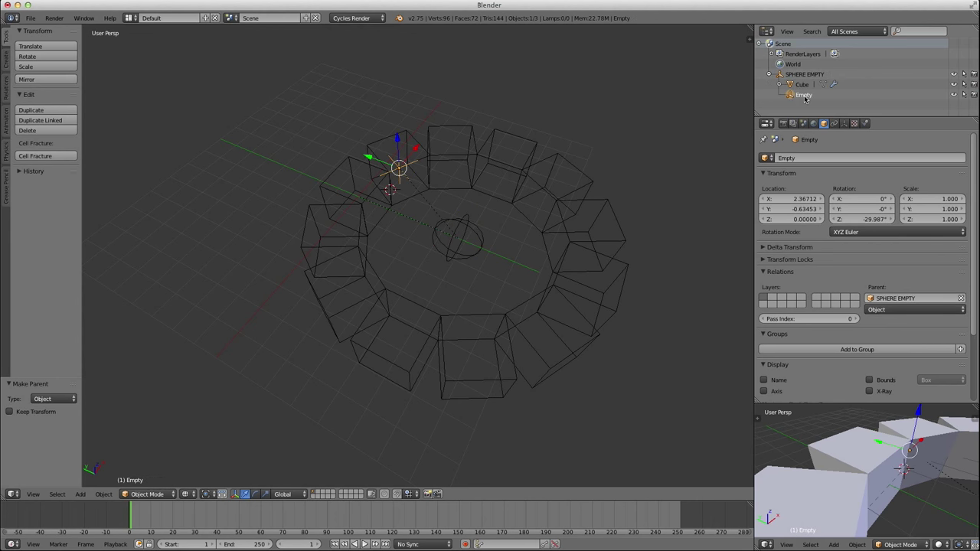
{"action": "double_click", "coordinate": [804, 95]}
{"action": "type", "text": "O"}
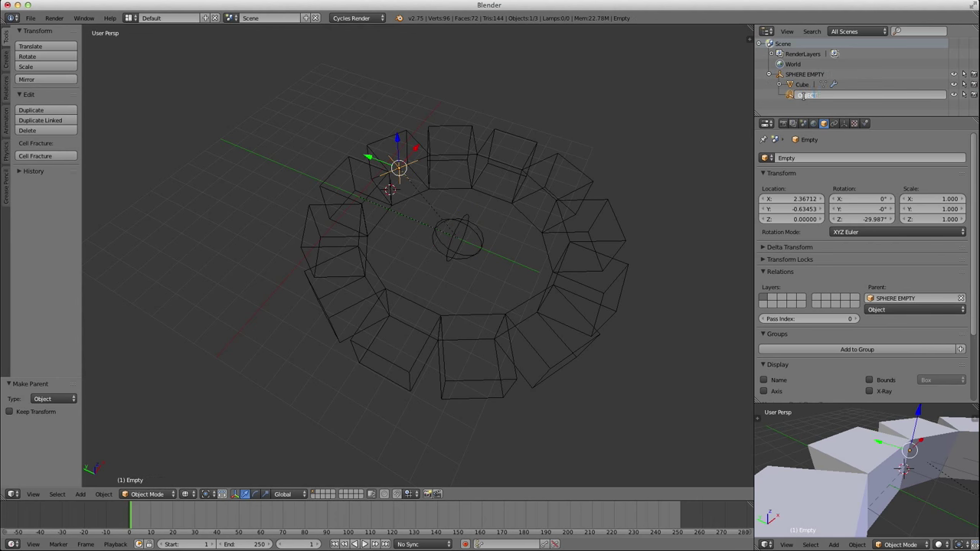
{"action": "type", "text": "BJECT OFFSET EMPTY"}
{"action": "key", "text": "Return"}
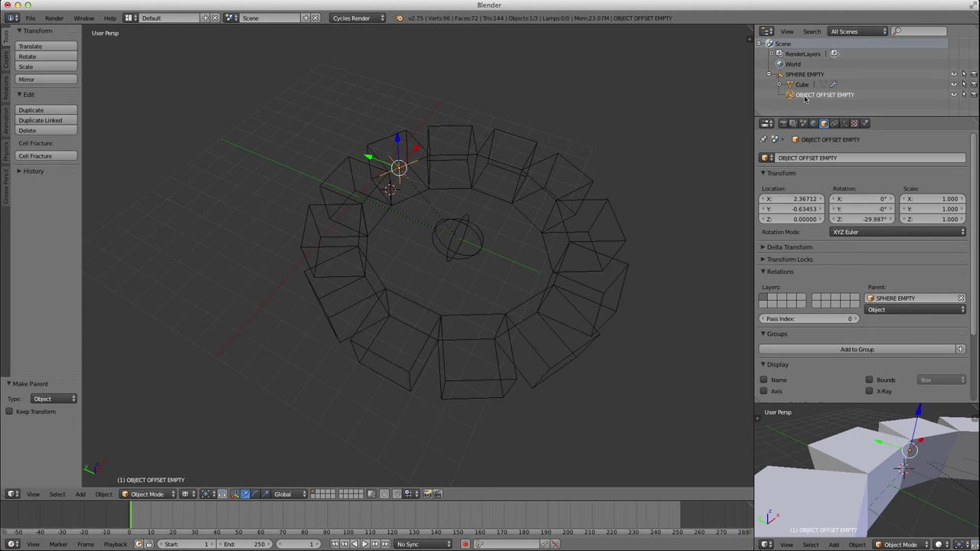
Rename the arrayed cube under the sphere empty as CUBE WITH ARRAY.
{"action": "double_click", "coordinate": [802, 85]}
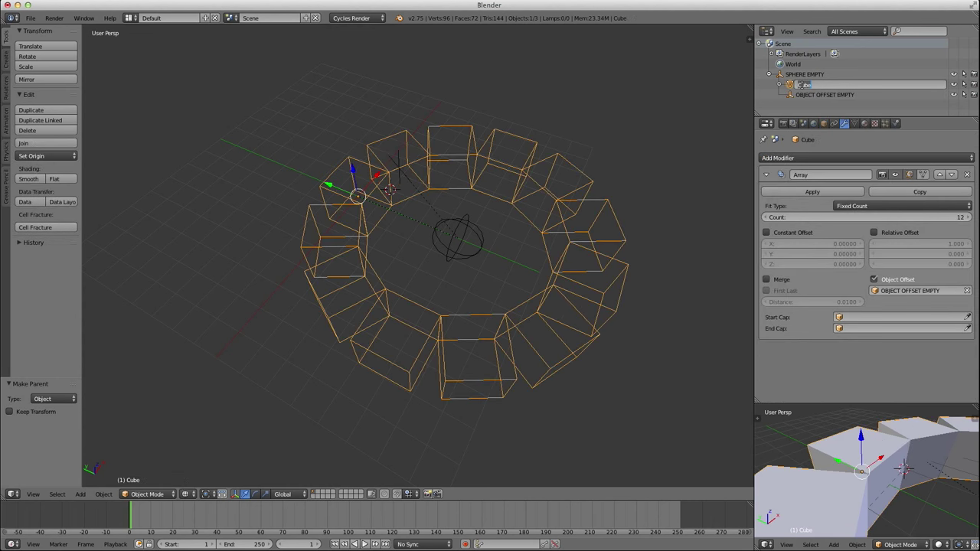
{"action": "type", "text": "CUBE WITH ARRAY"}
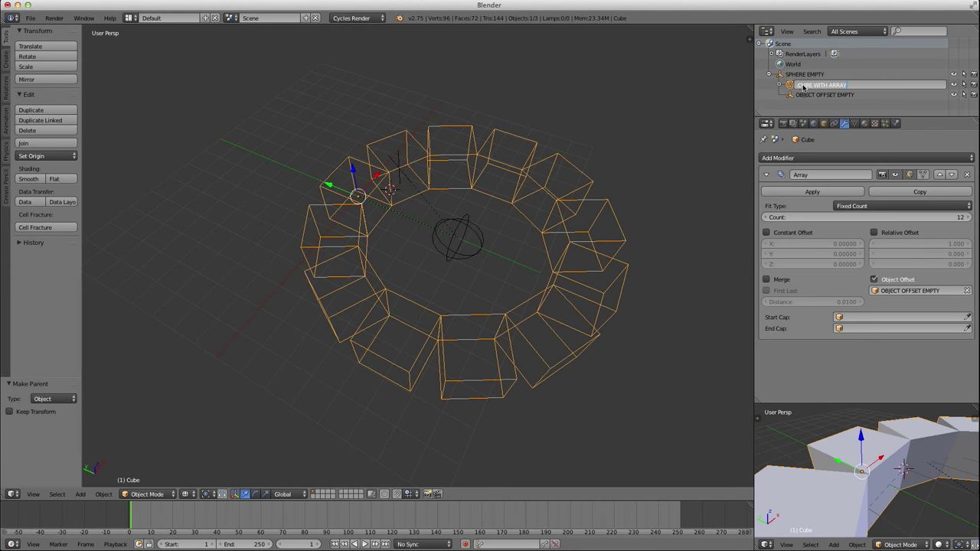